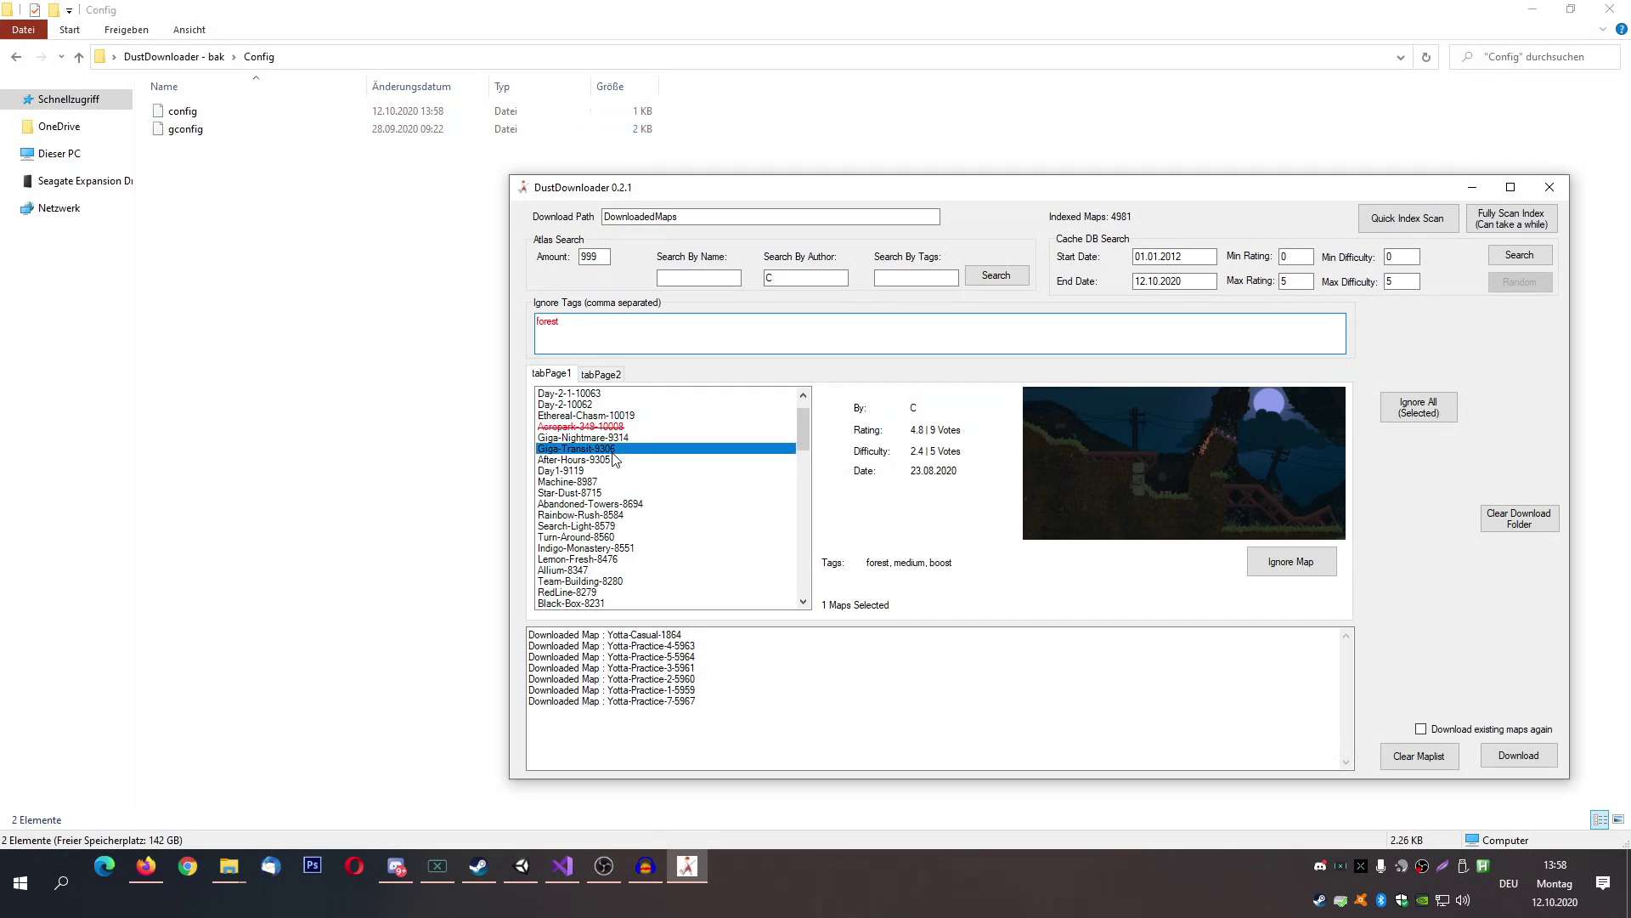
shift+click(633, 537)
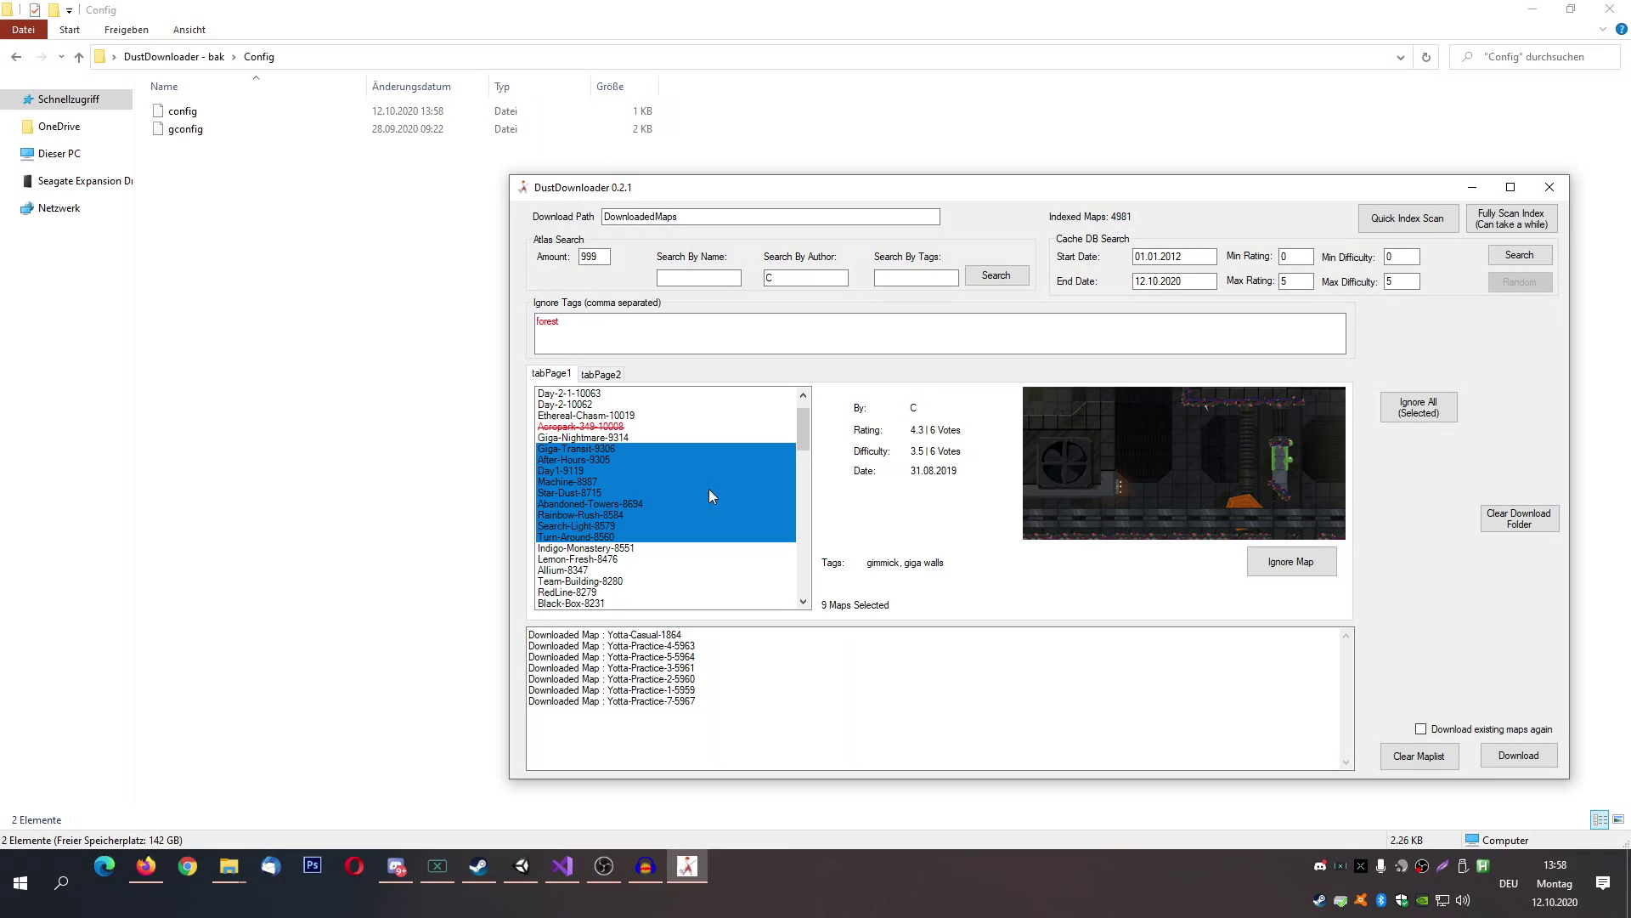
click(1416, 414)
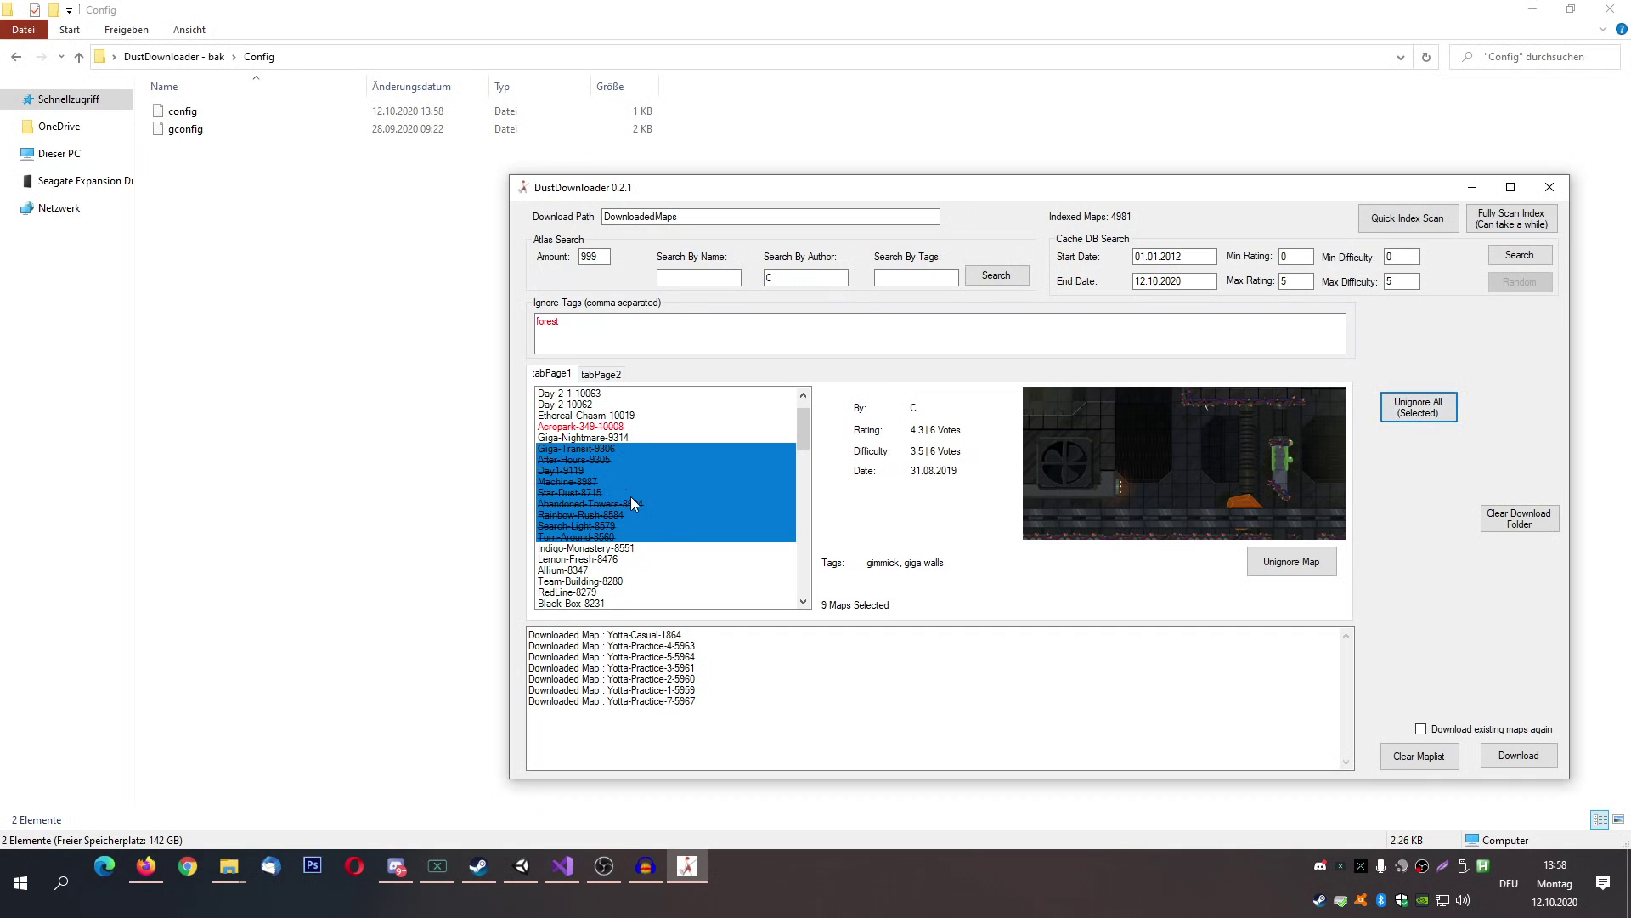
click(1428, 413)
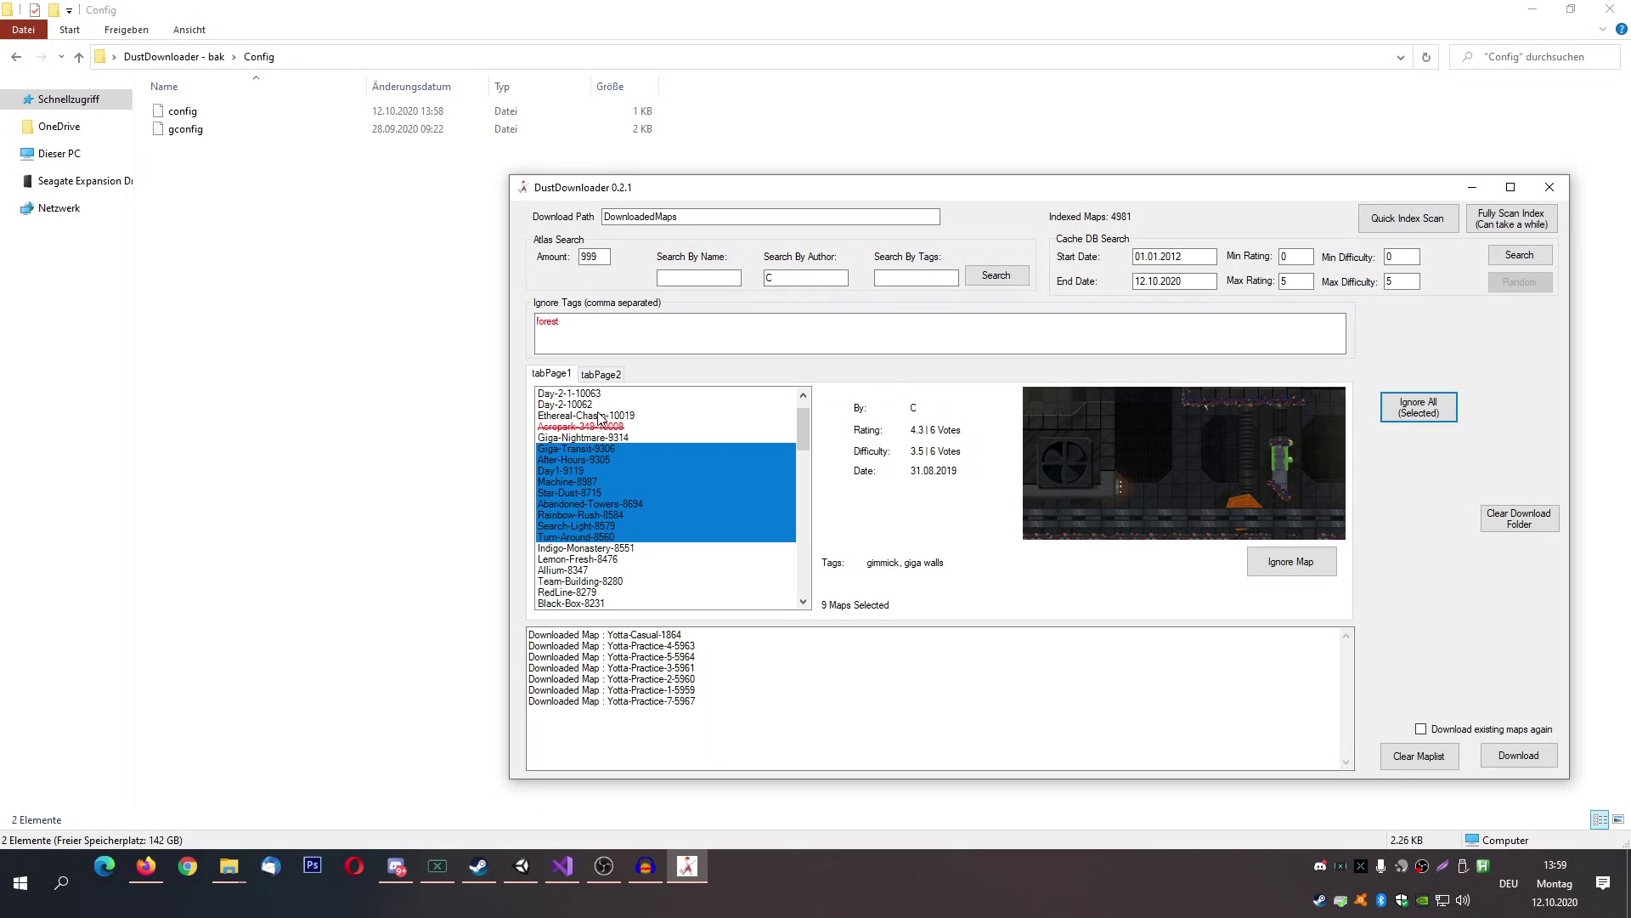
click(648, 472)
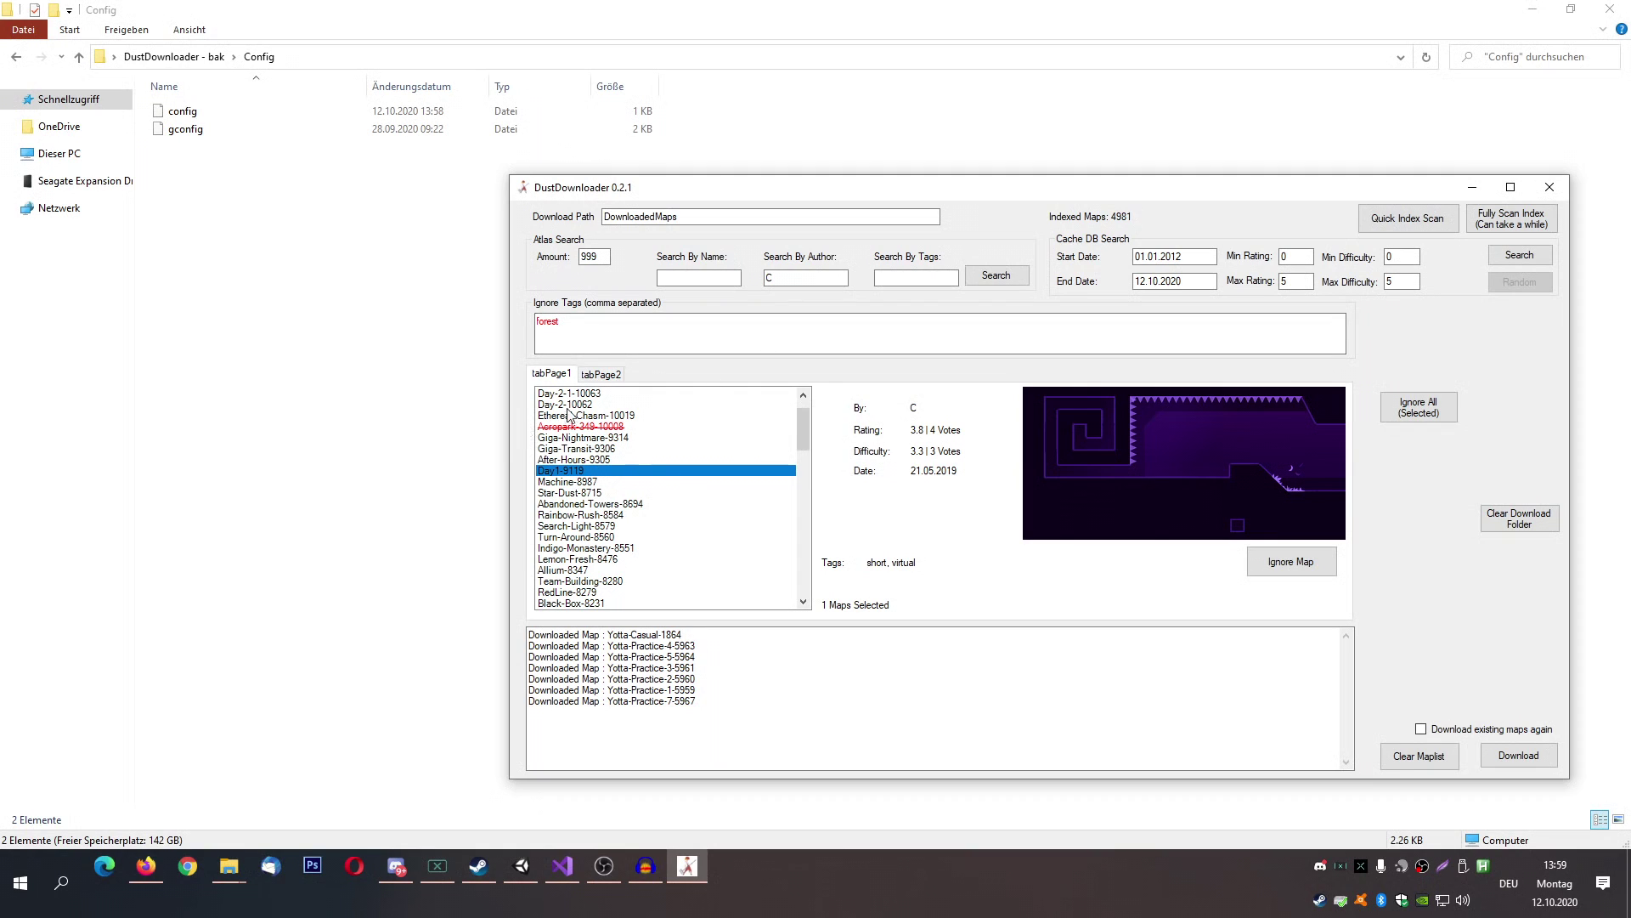
mouse_move(803, 416)
mouse_down()
mouse_move(806, 510)
mouse_move(803, 409)
mouse_up()
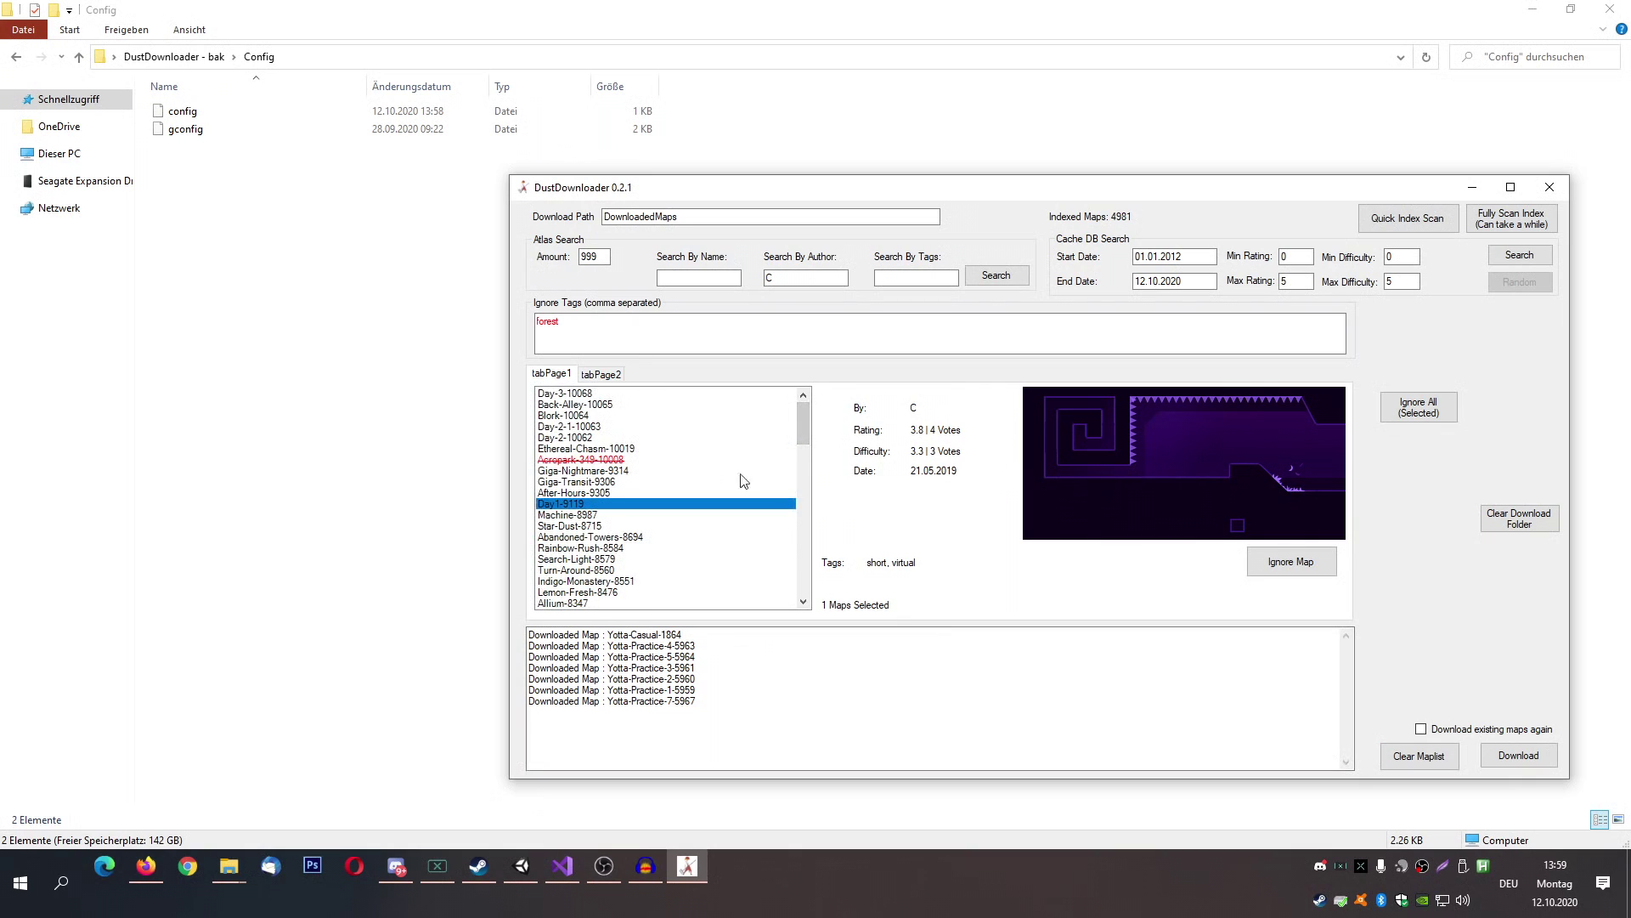
Empty the map list, rerun the author C Atlas Search, and show Blork-10064's details
click(1406, 760)
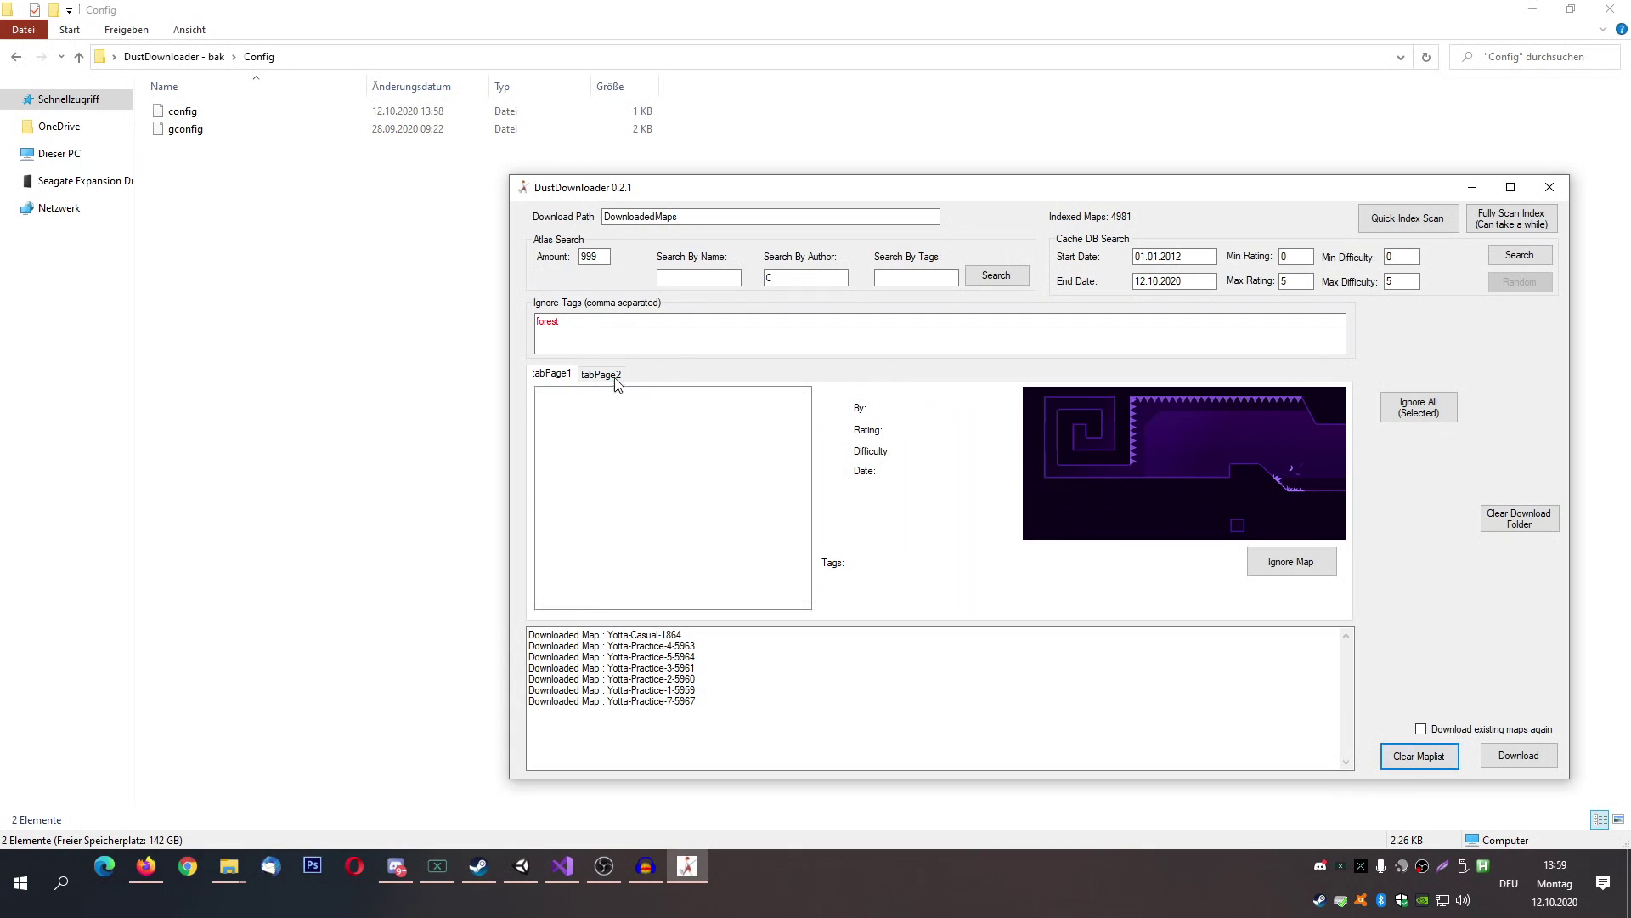
click(996, 276)
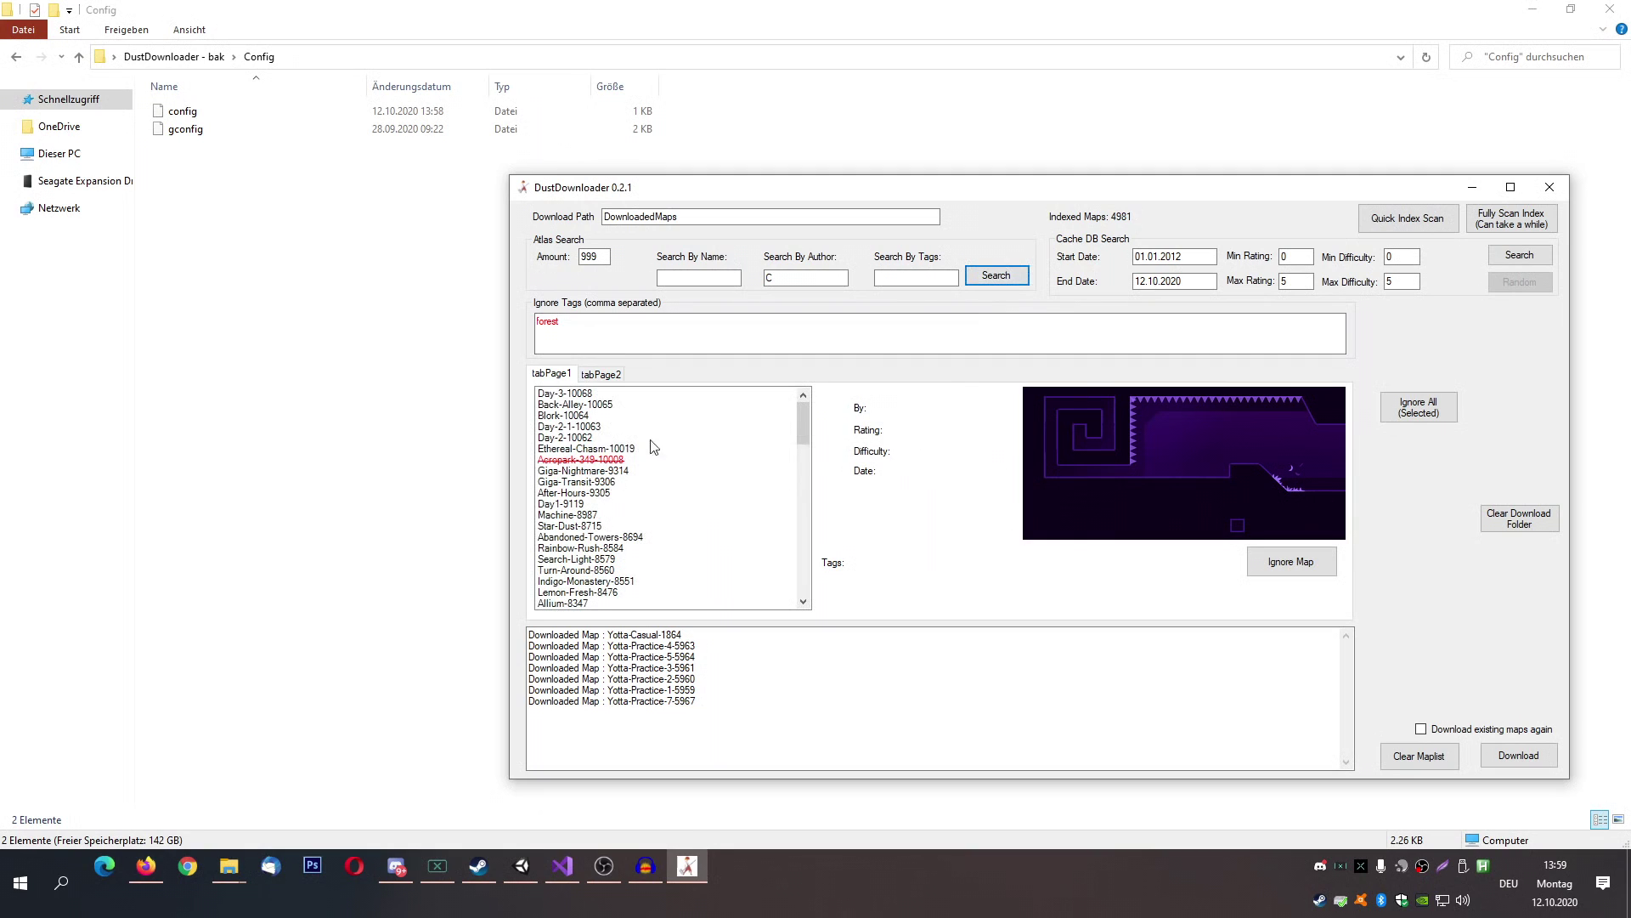
click(654, 414)
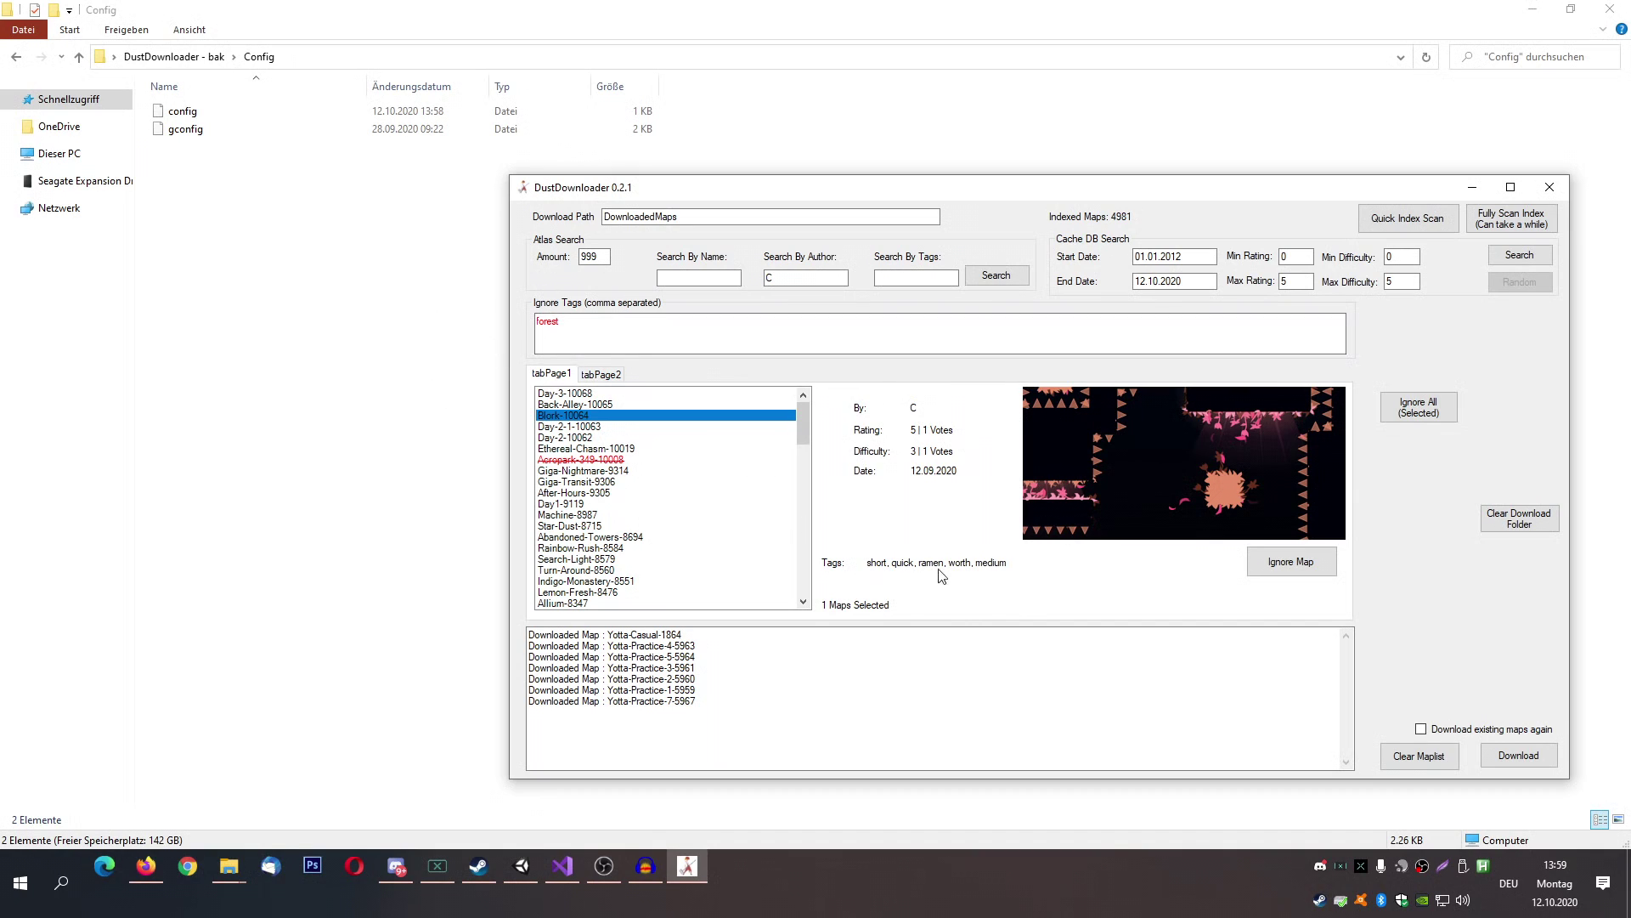
Preview Blork-10064, LoopCore-7174, BurningCity-7186 and Junk-City-7137 further down the list
click(599, 427)
click(634, 465)
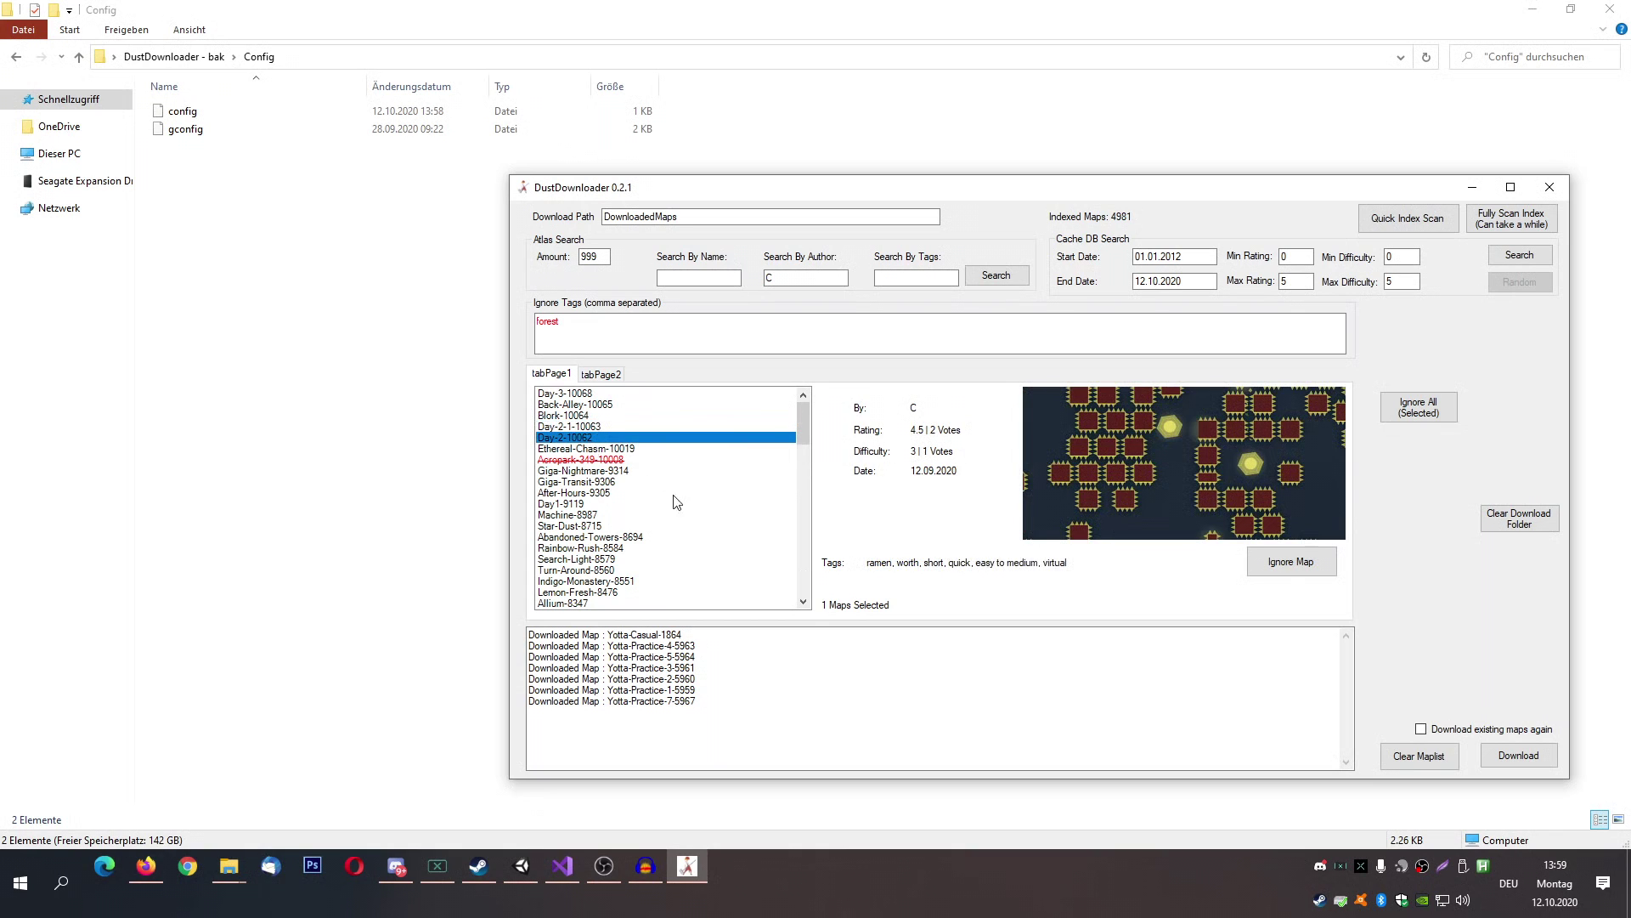
scroll(690, 508, down, 6)
scroll(690, 507, down, 5)
click(585, 559)
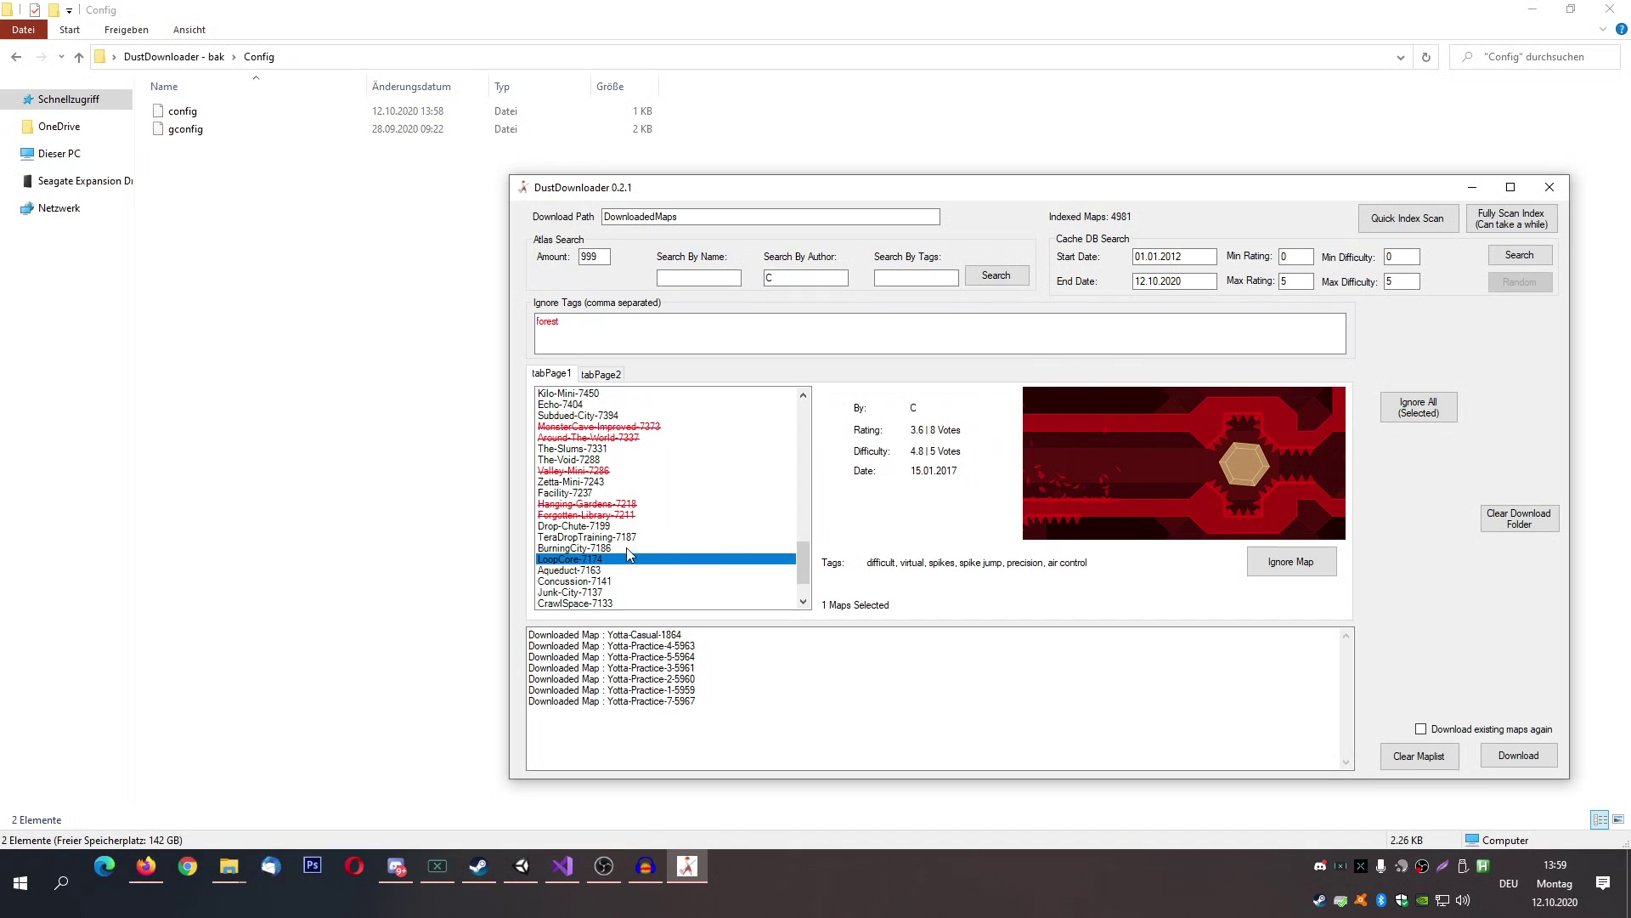
click(606, 549)
click(606, 592)
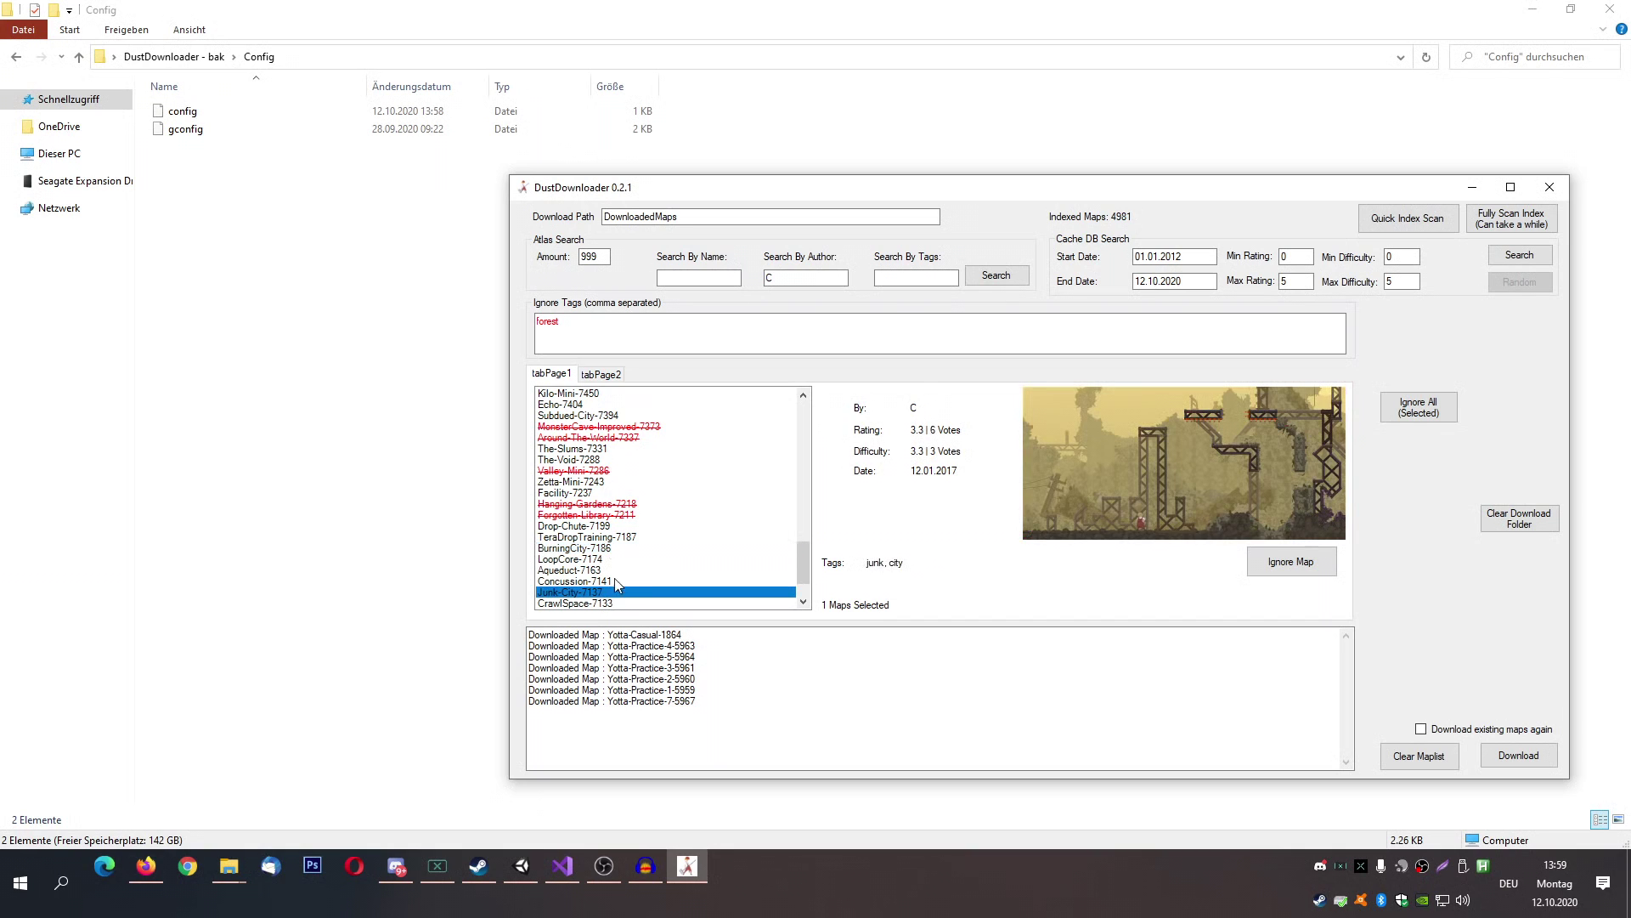
Preview Search-Light-8579, Turn-Around-8560 and Star-Dust-8715, empty the map list, and select the forest ignore tag
drag(801, 561, 803, 438)
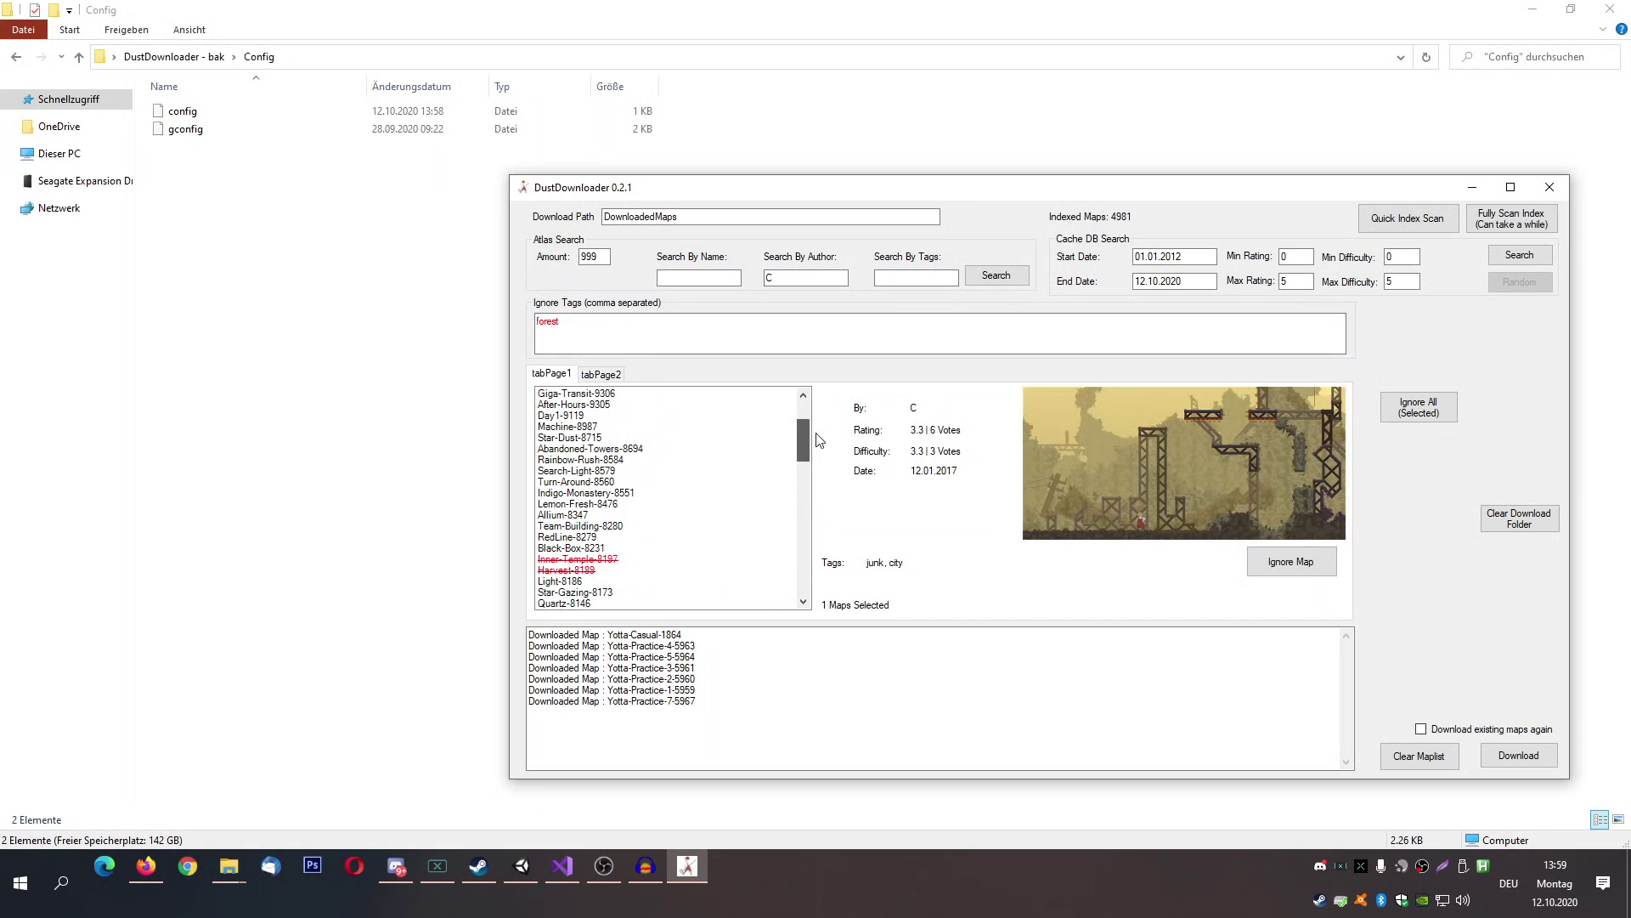
click(689, 471)
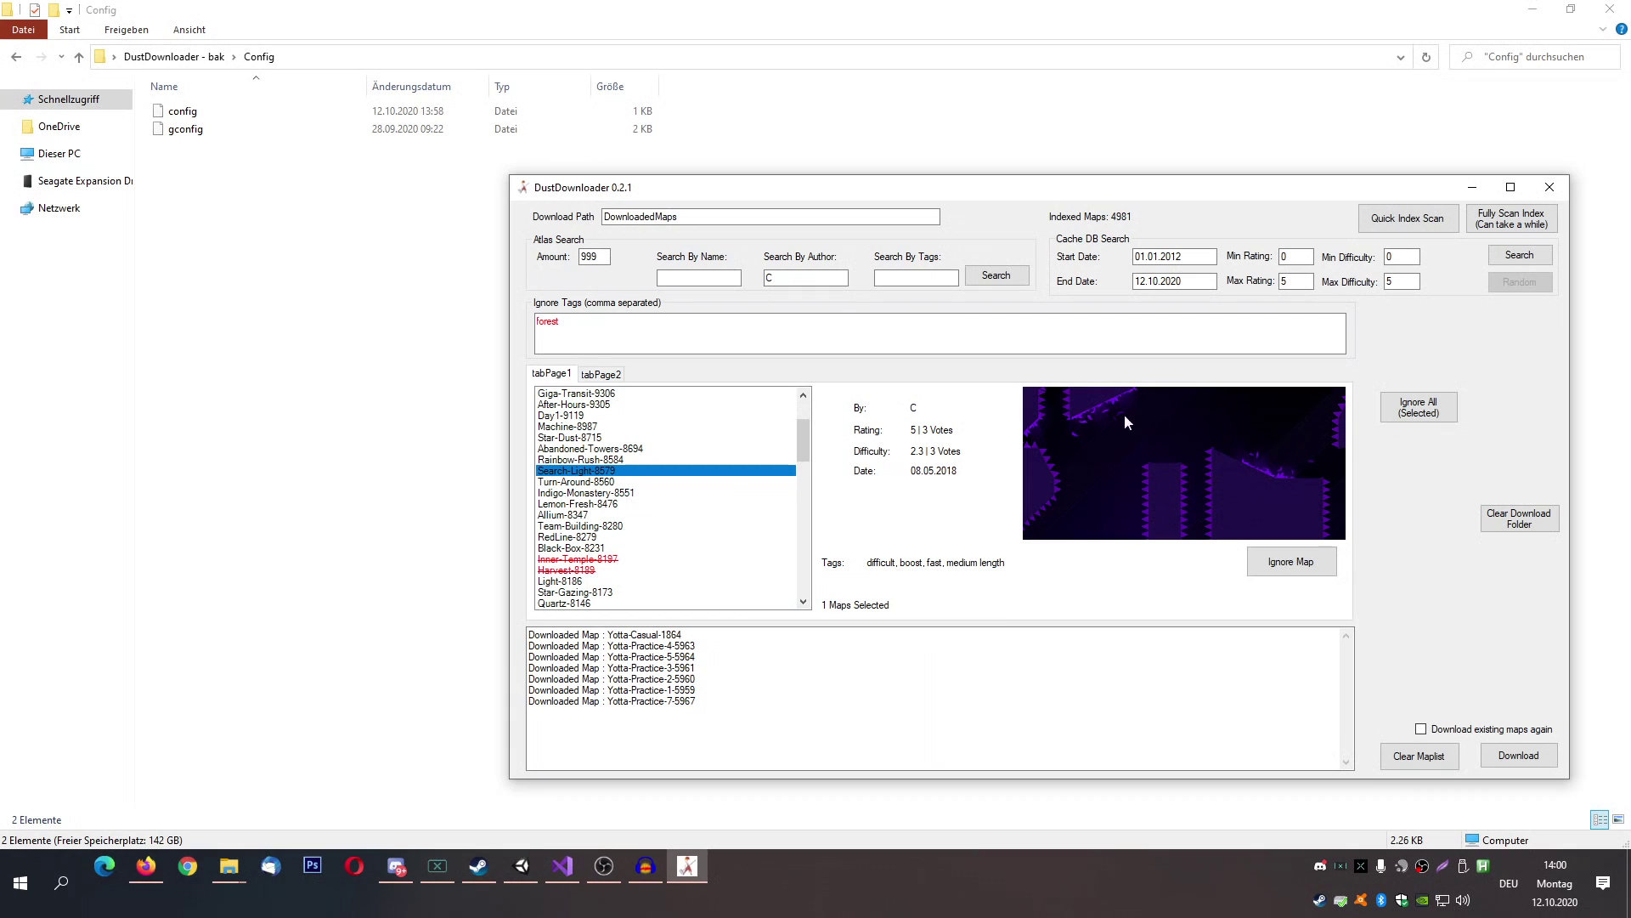
click(654, 481)
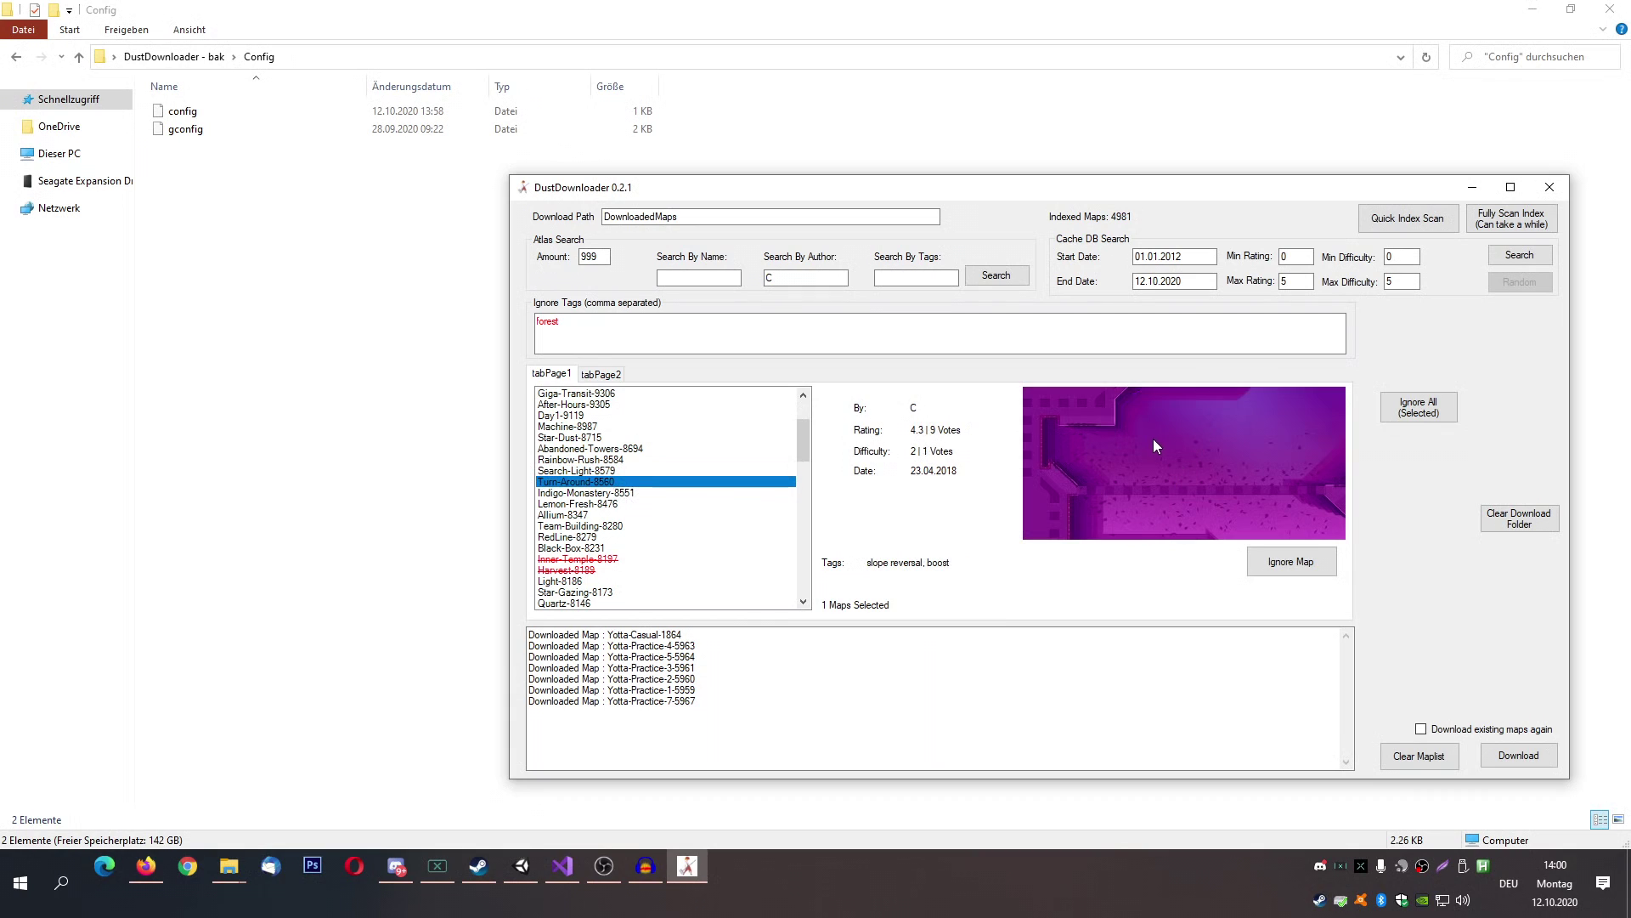
click(568, 439)
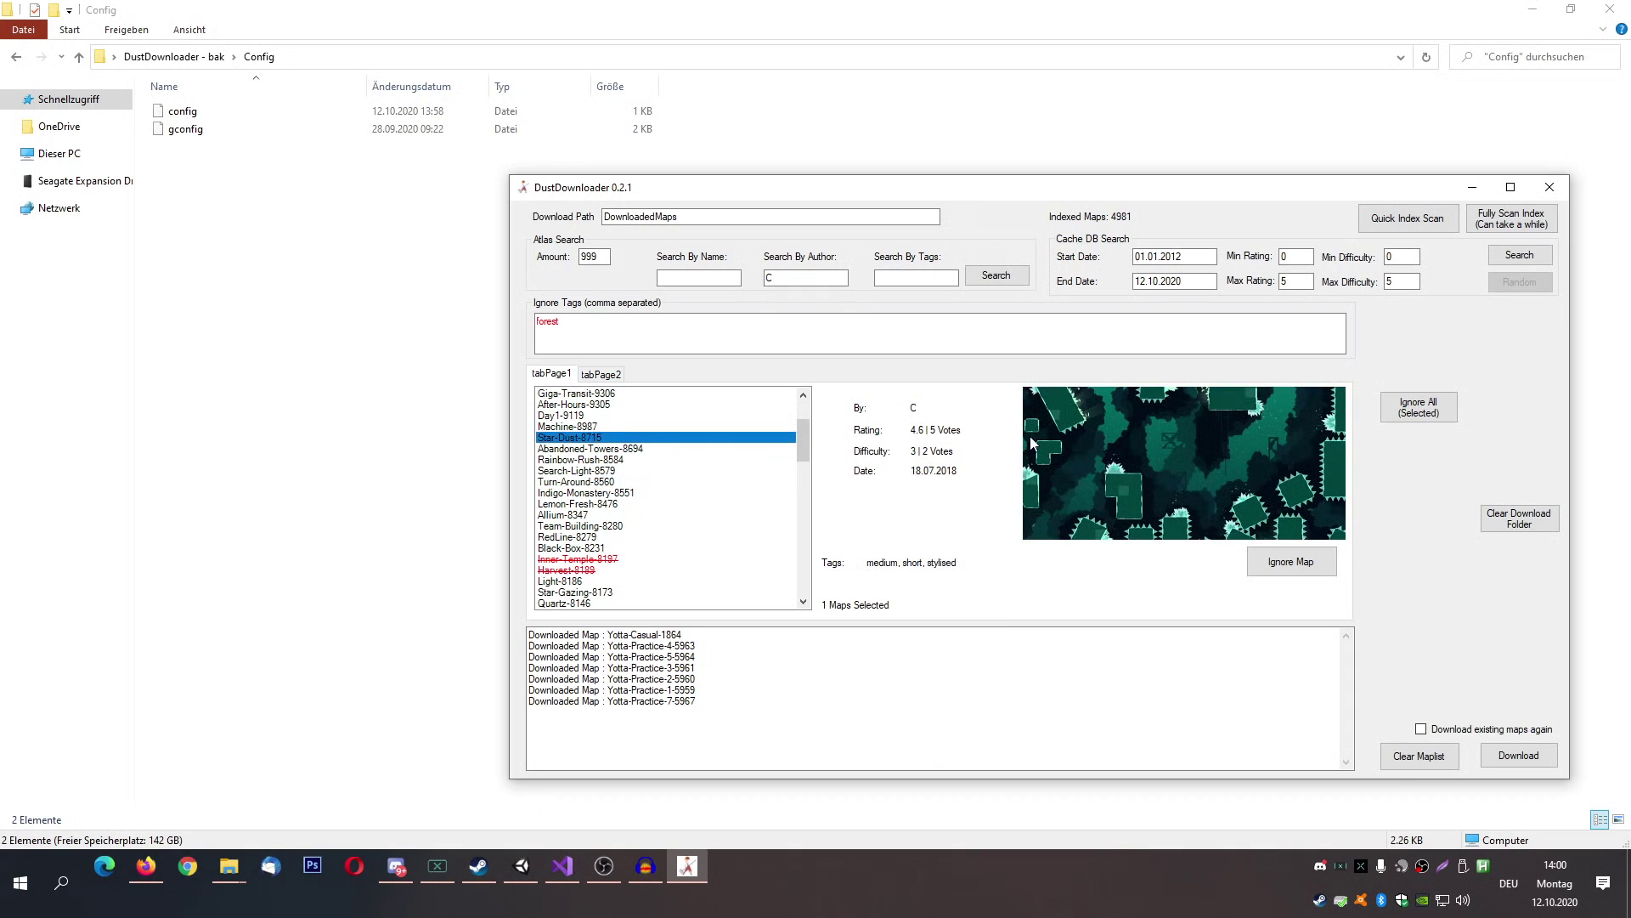
click(1419, 756)
drag(586, 322, 474, 327)
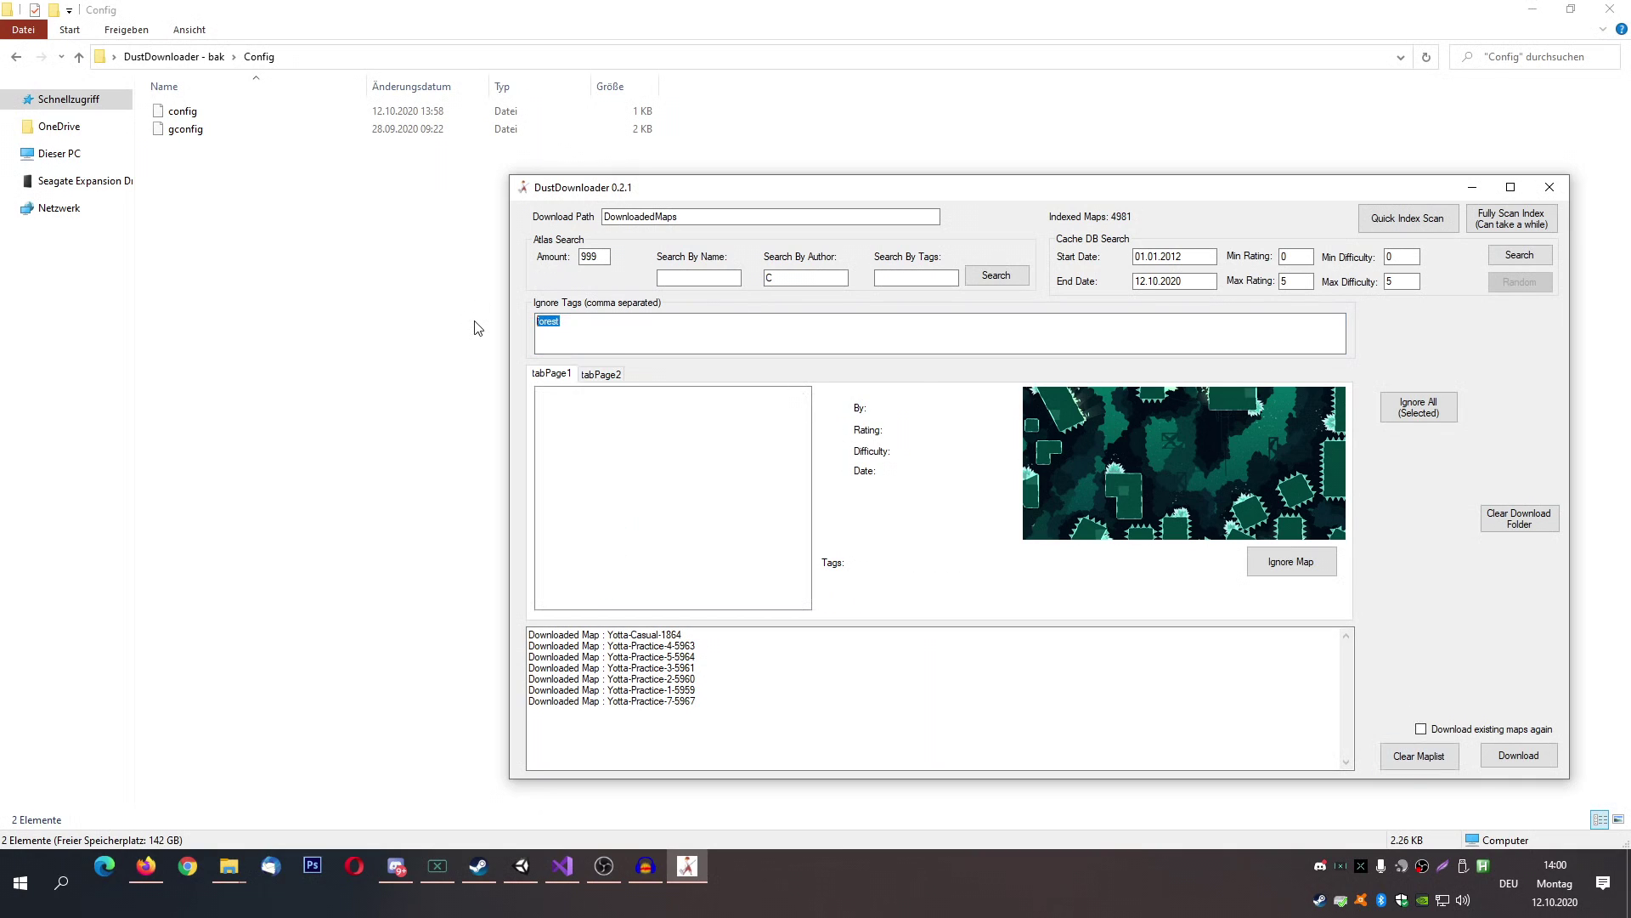
Delete the forest ignore tag and select the Max Rating and Max Difficulty values
key(BackSpace)
drag(1095, 188, 1036, 173)
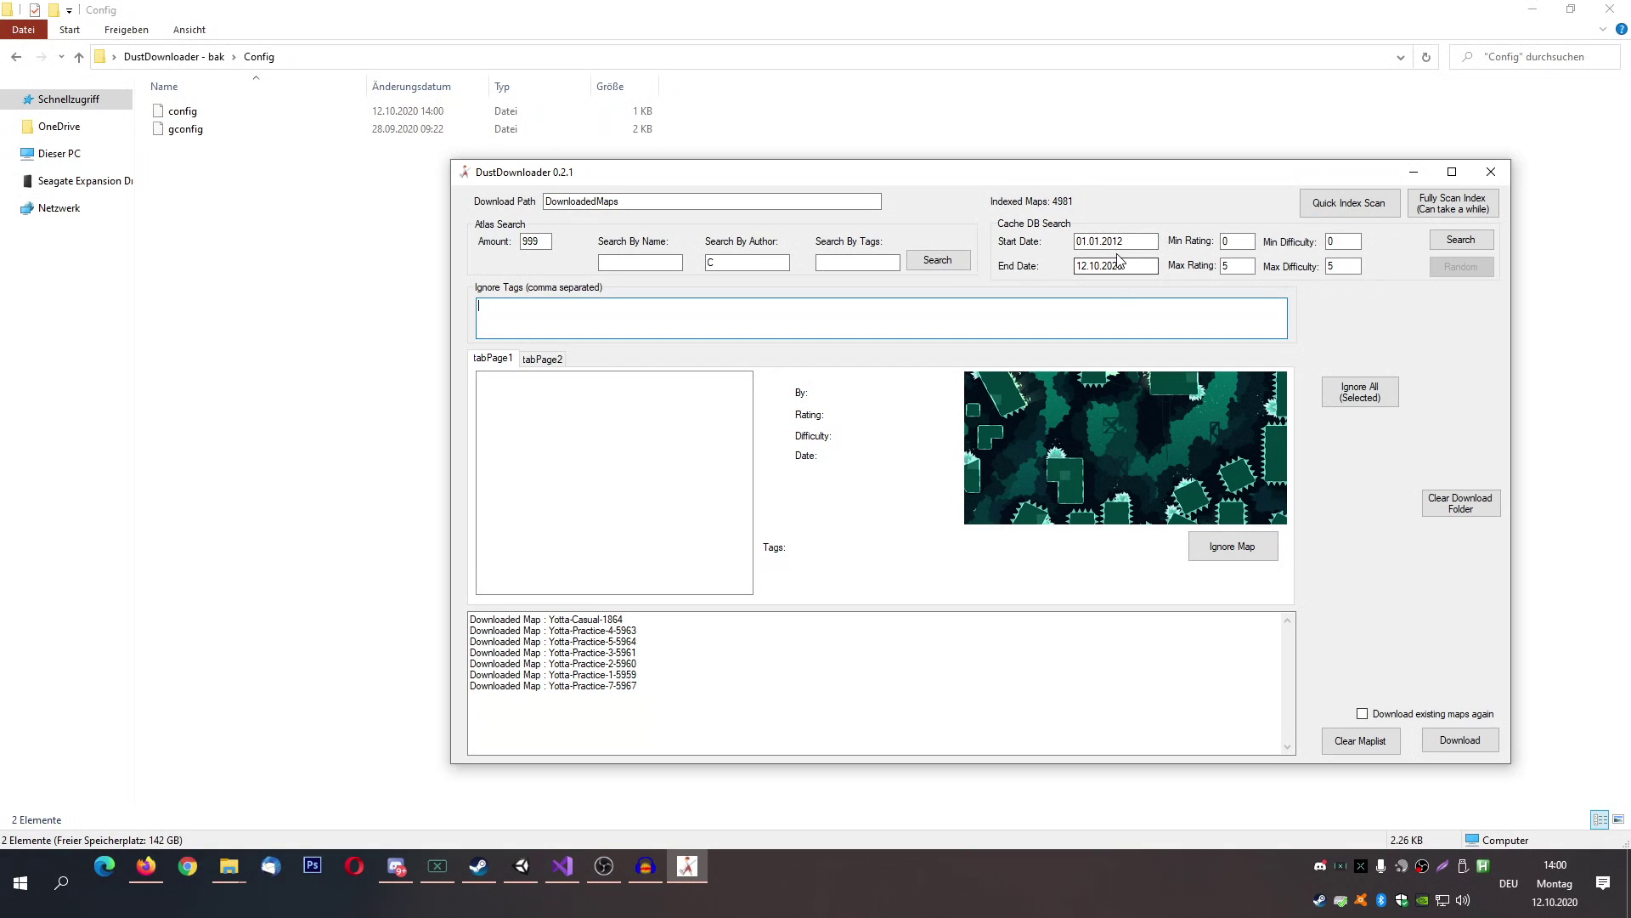
double_click(1232, 265)
key(Tab)
Set the date range 01.01.2020 to 31.01.2020 and run the Cache DB Search
click(1084, 241)
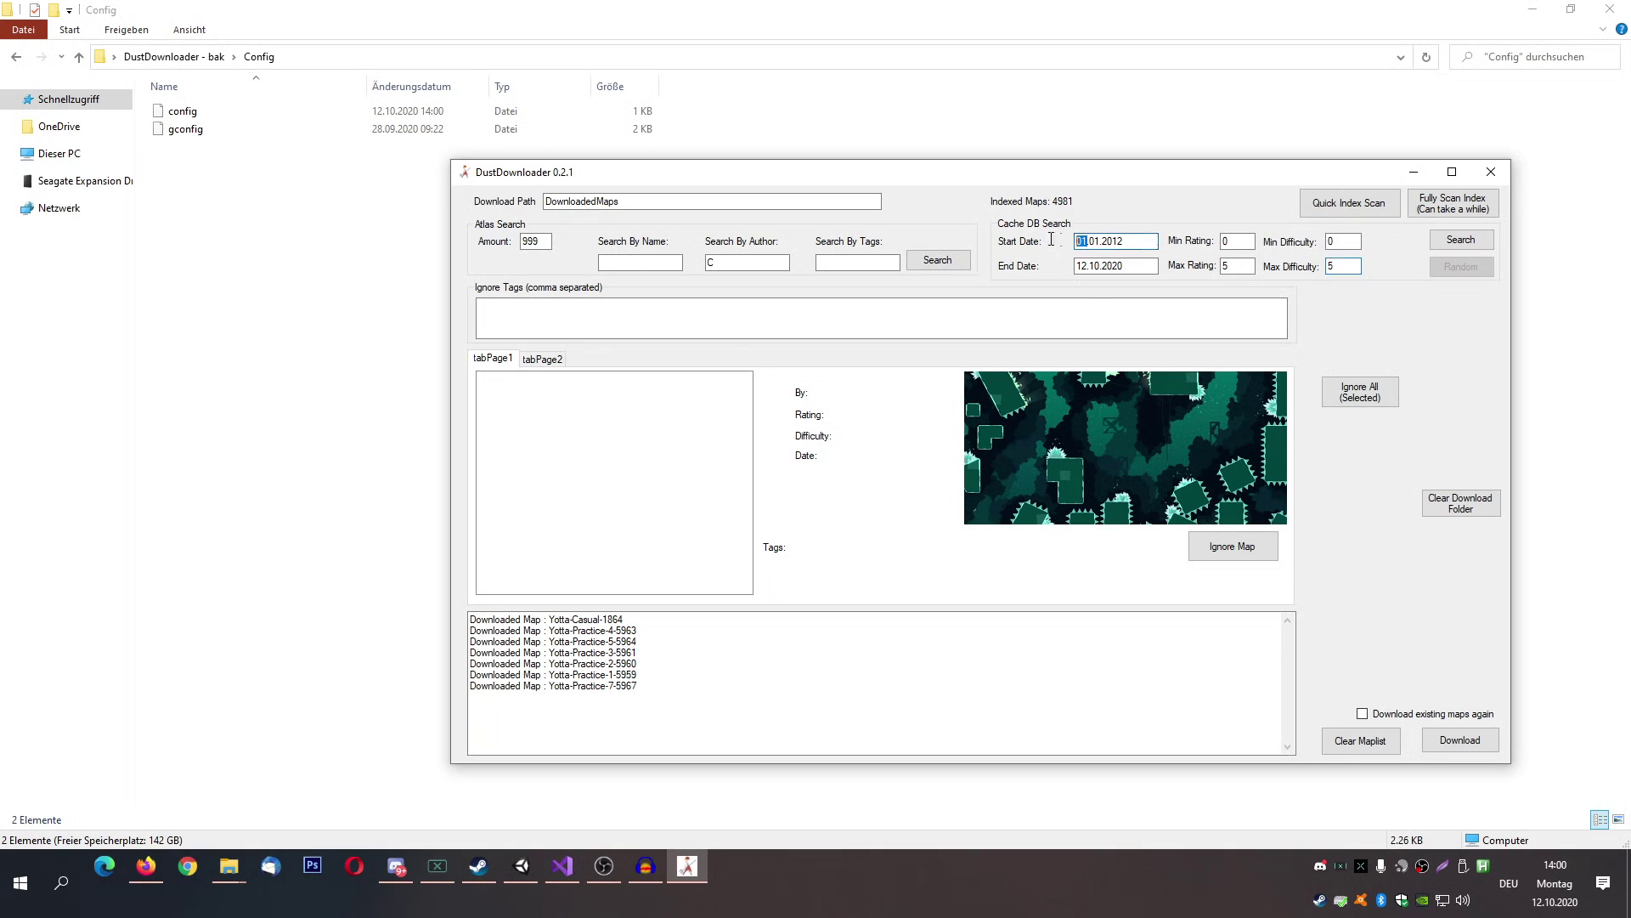
click(1444, 241)
double_click(1126, 241)
click(1137, 241)
key(BackSpace)
key(BackSpace)
text(20)
double_click(1080, 265)
text(31)
key(Delete)
key(Delete)
key(Delete)
text(01)
click(1462, 240)
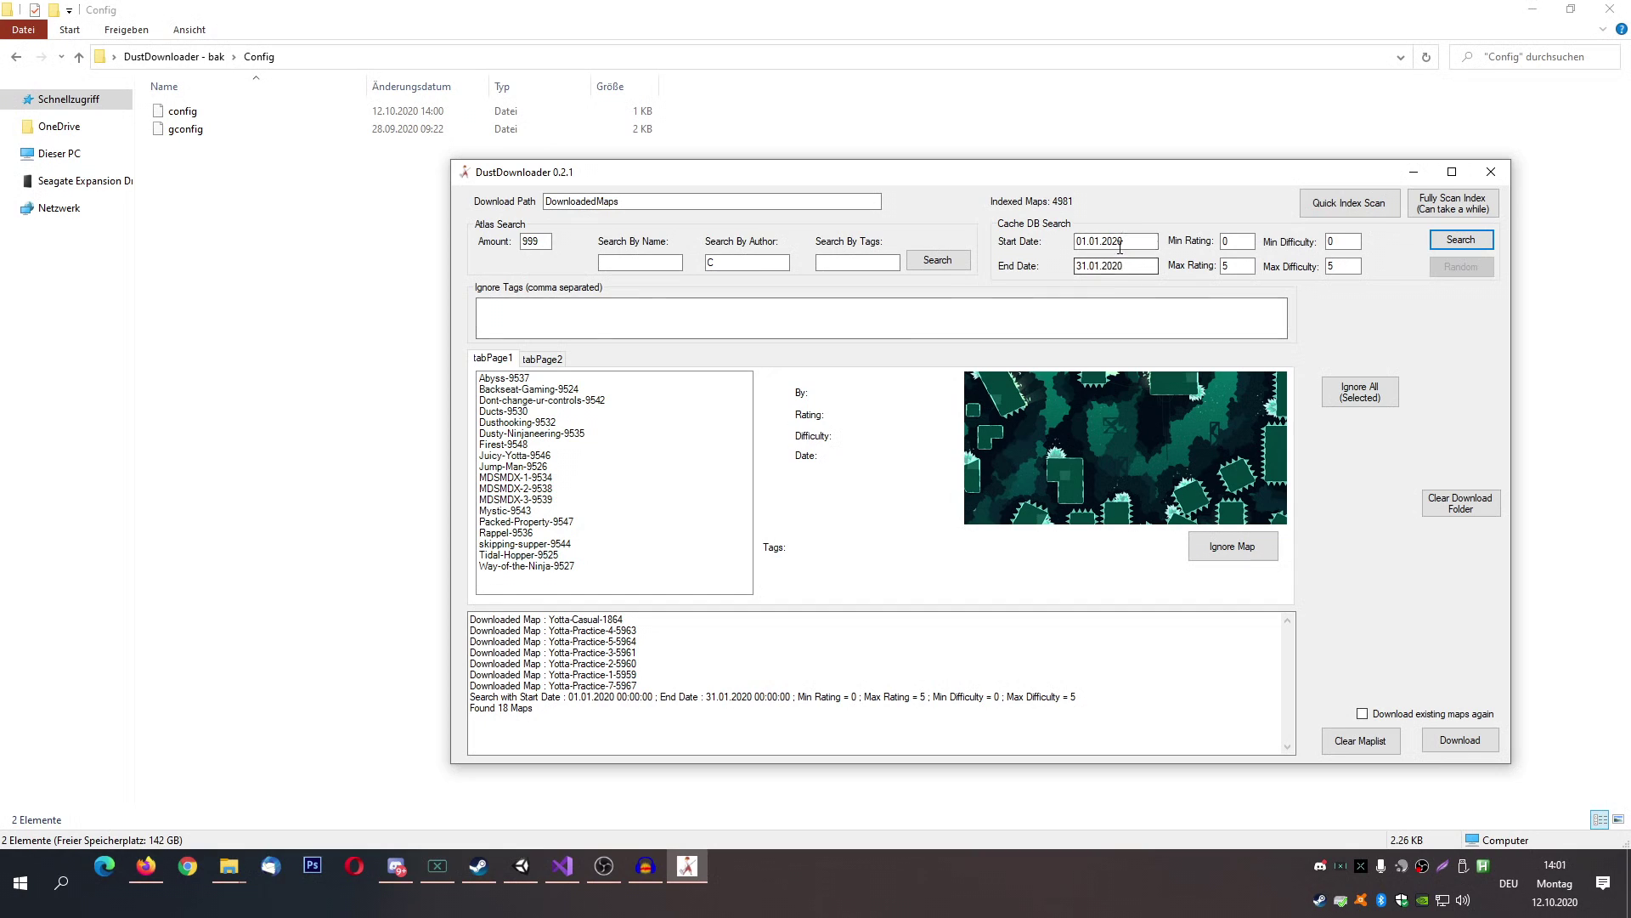
Preview Abyss-9537, Backseat-Gaming-9524 and Dont-change-ur-controls-9542 from the January results
click(524, 379)
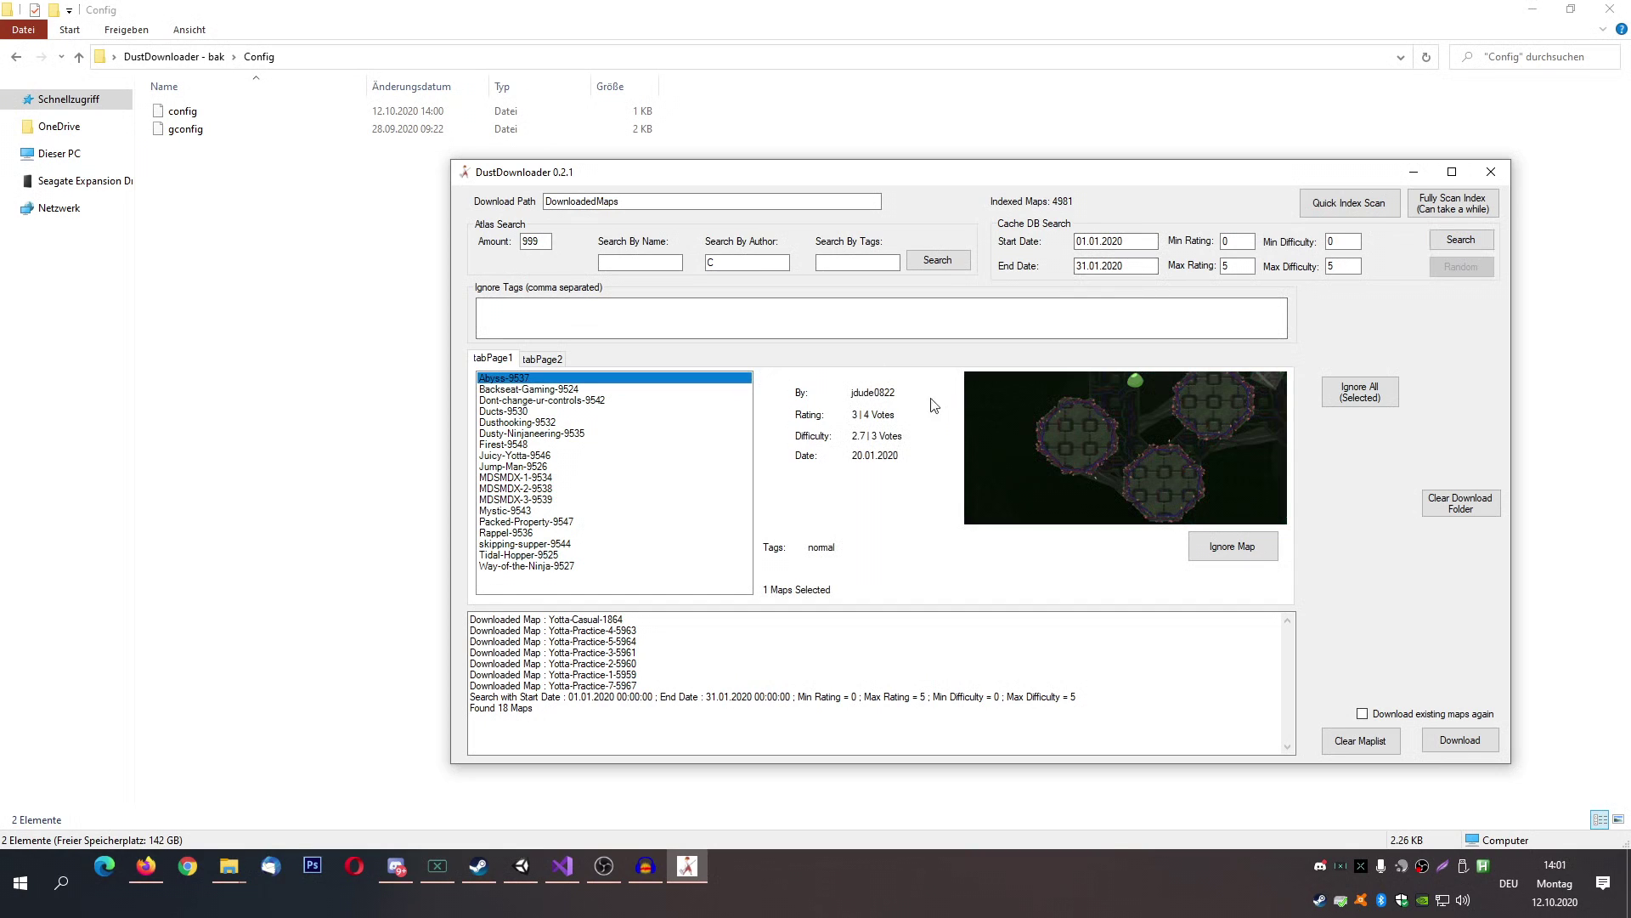
key(Down)
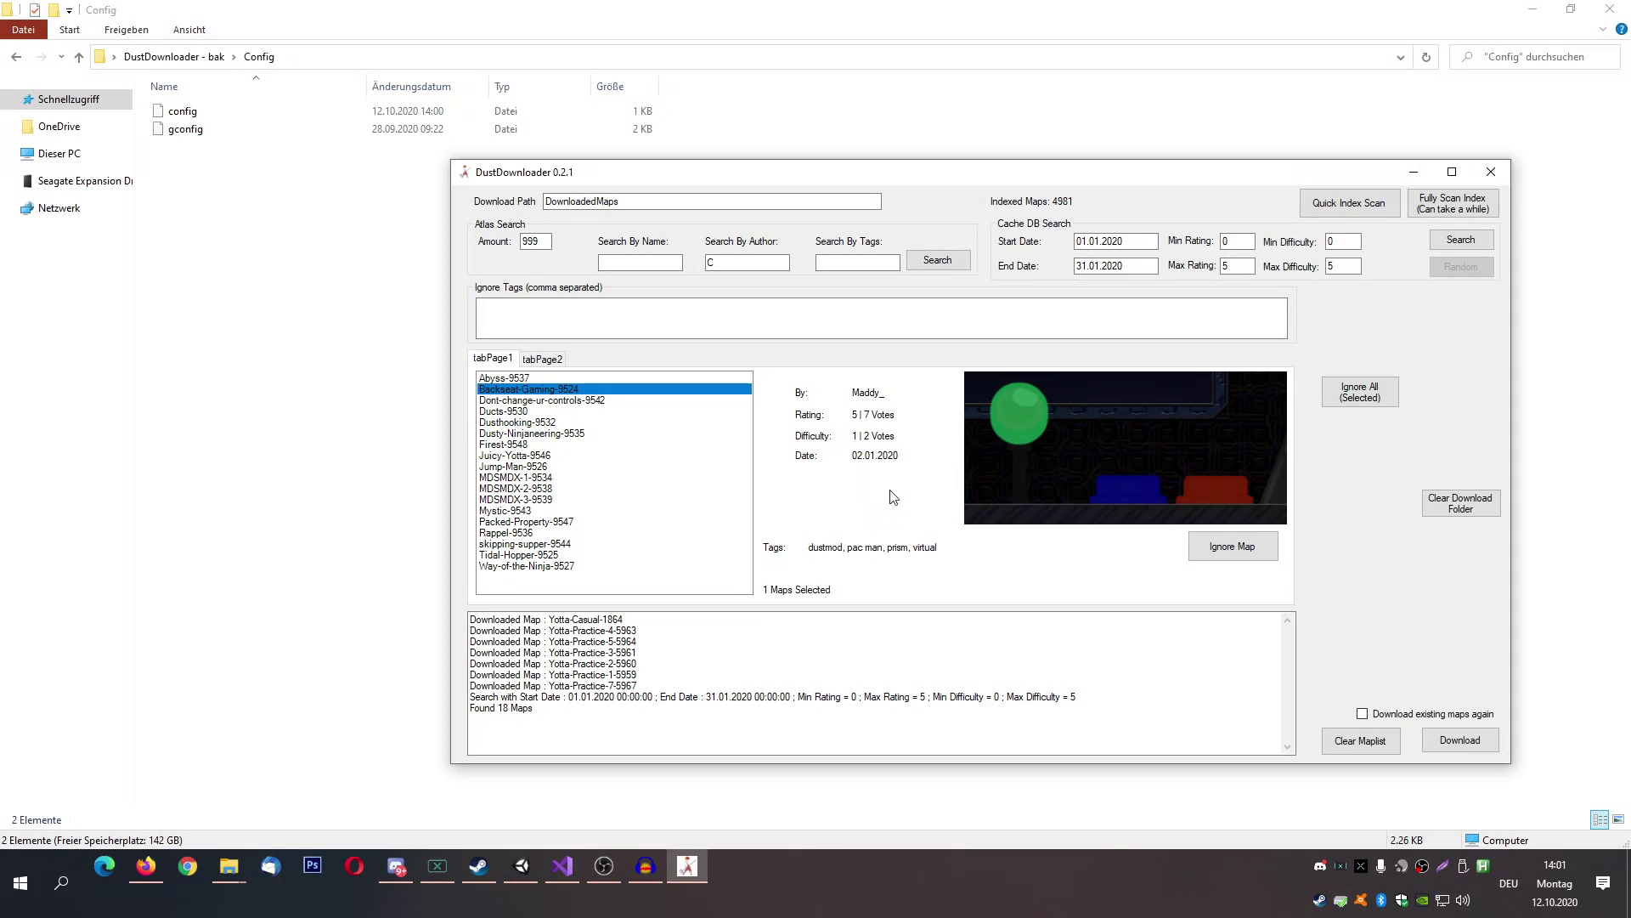
key(Down)
key(Down)
key(Down)
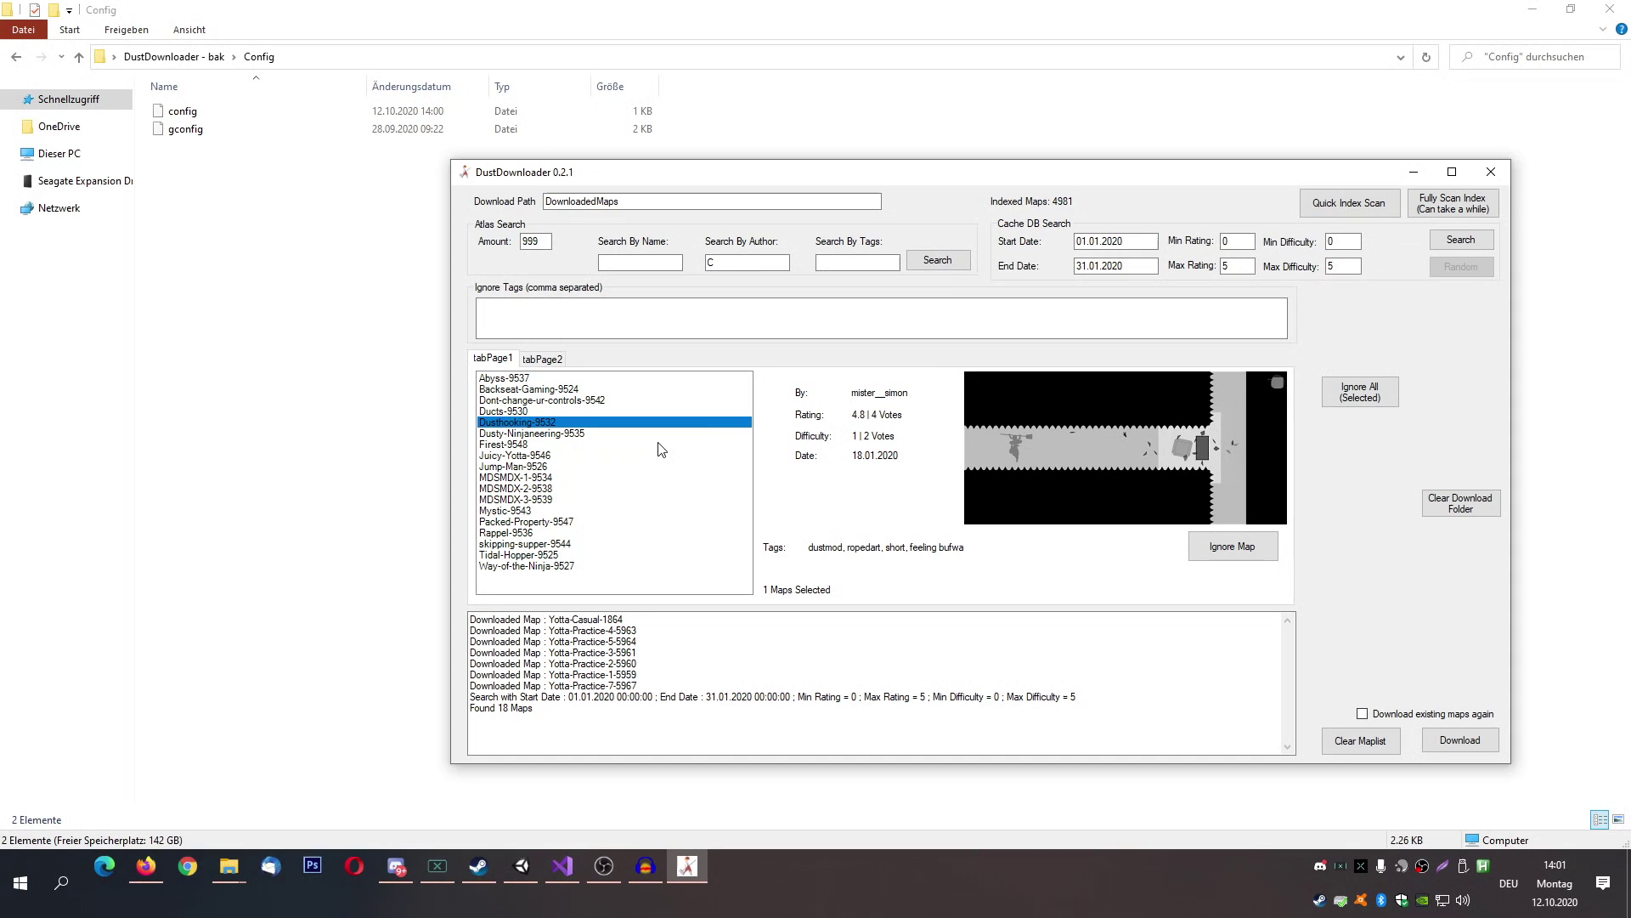
Change the end date's day to 30 and start switching its month to February
click(1092, 243)
key(BackSpace)
key(BackSpace)
key(BackSpace)
text(30)
key(Right)
key(Right)
key(Right)
key(BackSpace)
Search February 2020, then correct the rejected end date to 29.02.2020 and search again
text(2)
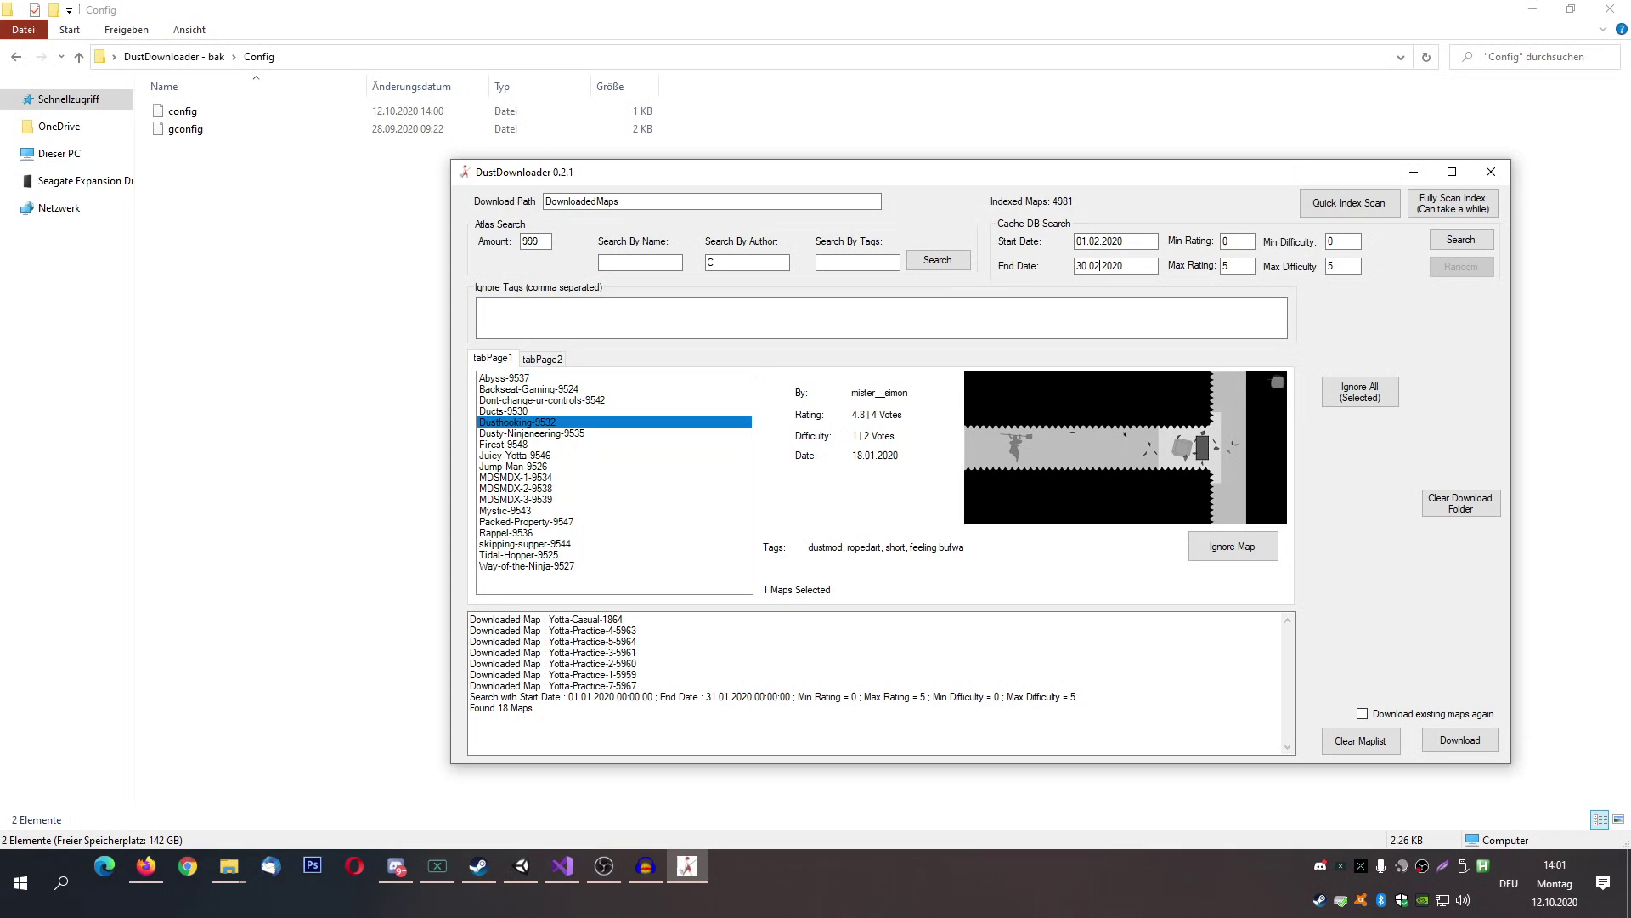
click(1487, 241)
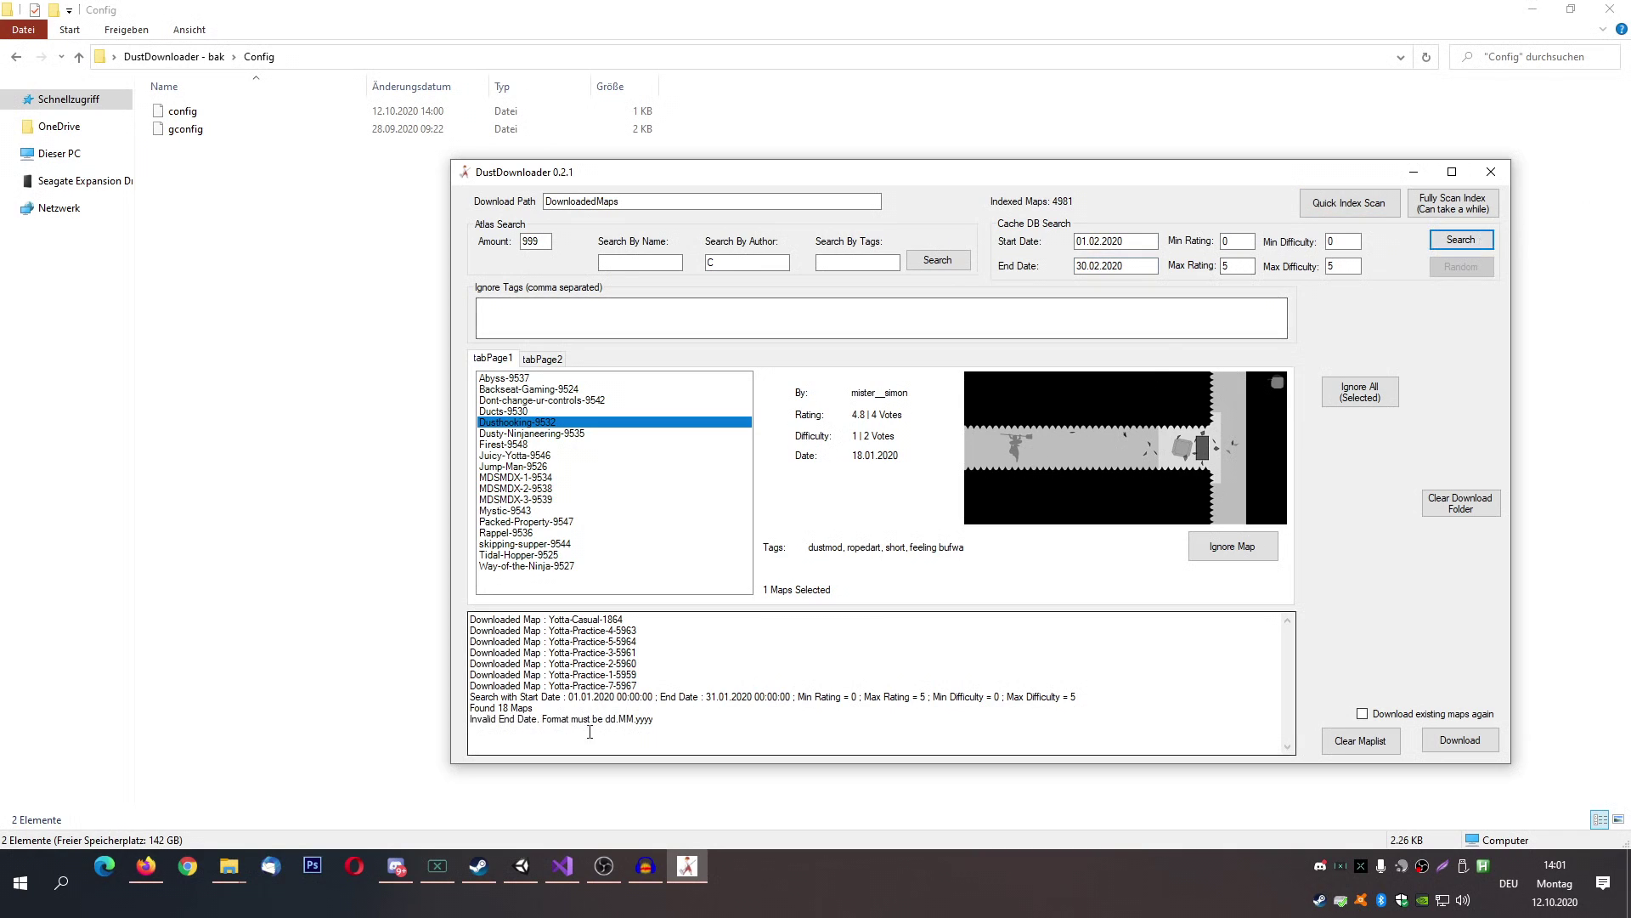
click(1079, 266)
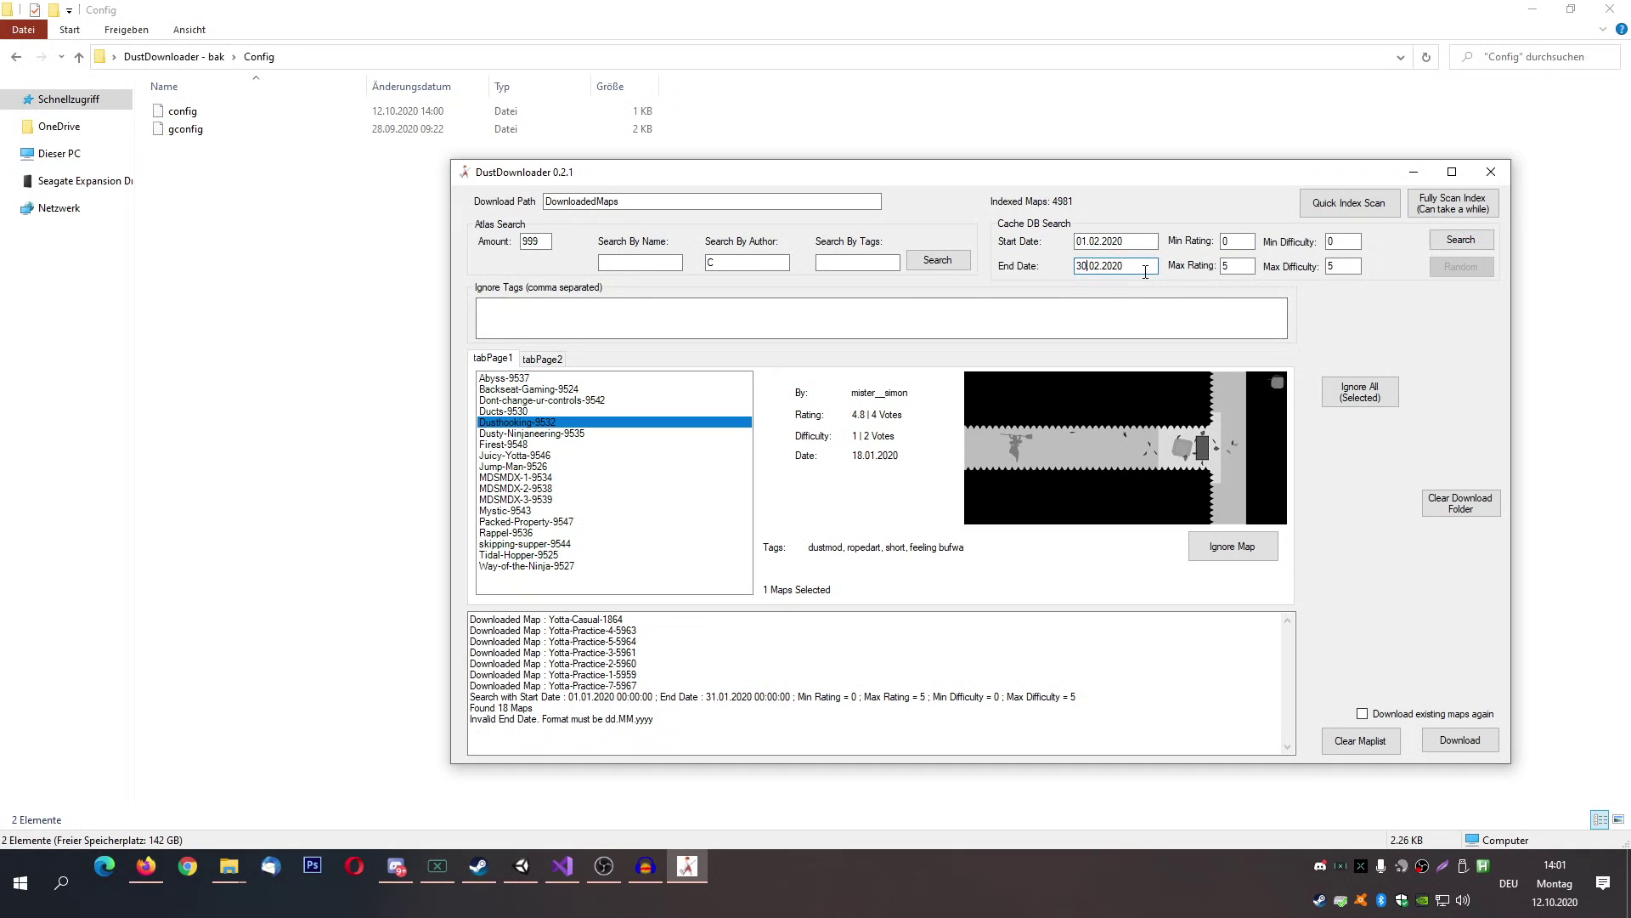
key(BackSpace)
key(BackSpace)
text(2)
text(8)
key(BackSpace)
text(9)
click(1461, 239)
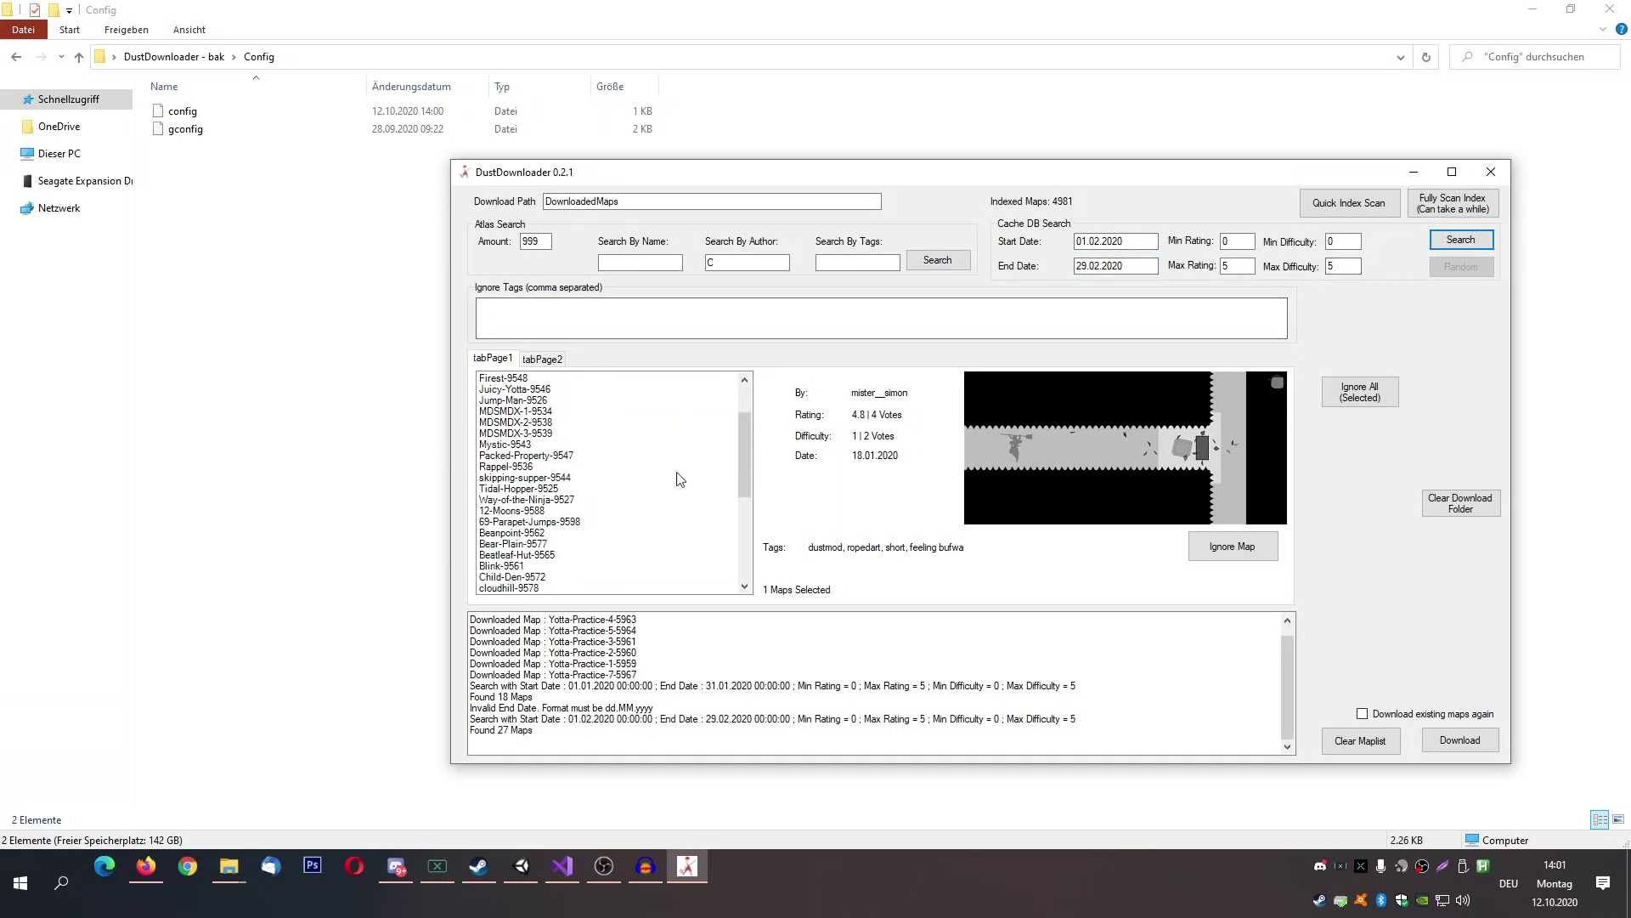
Pick Jail-Break-9585 in the results, then select every listed map
scroll(548, 495, down, 2)
scroll(535, 501, up, 4)
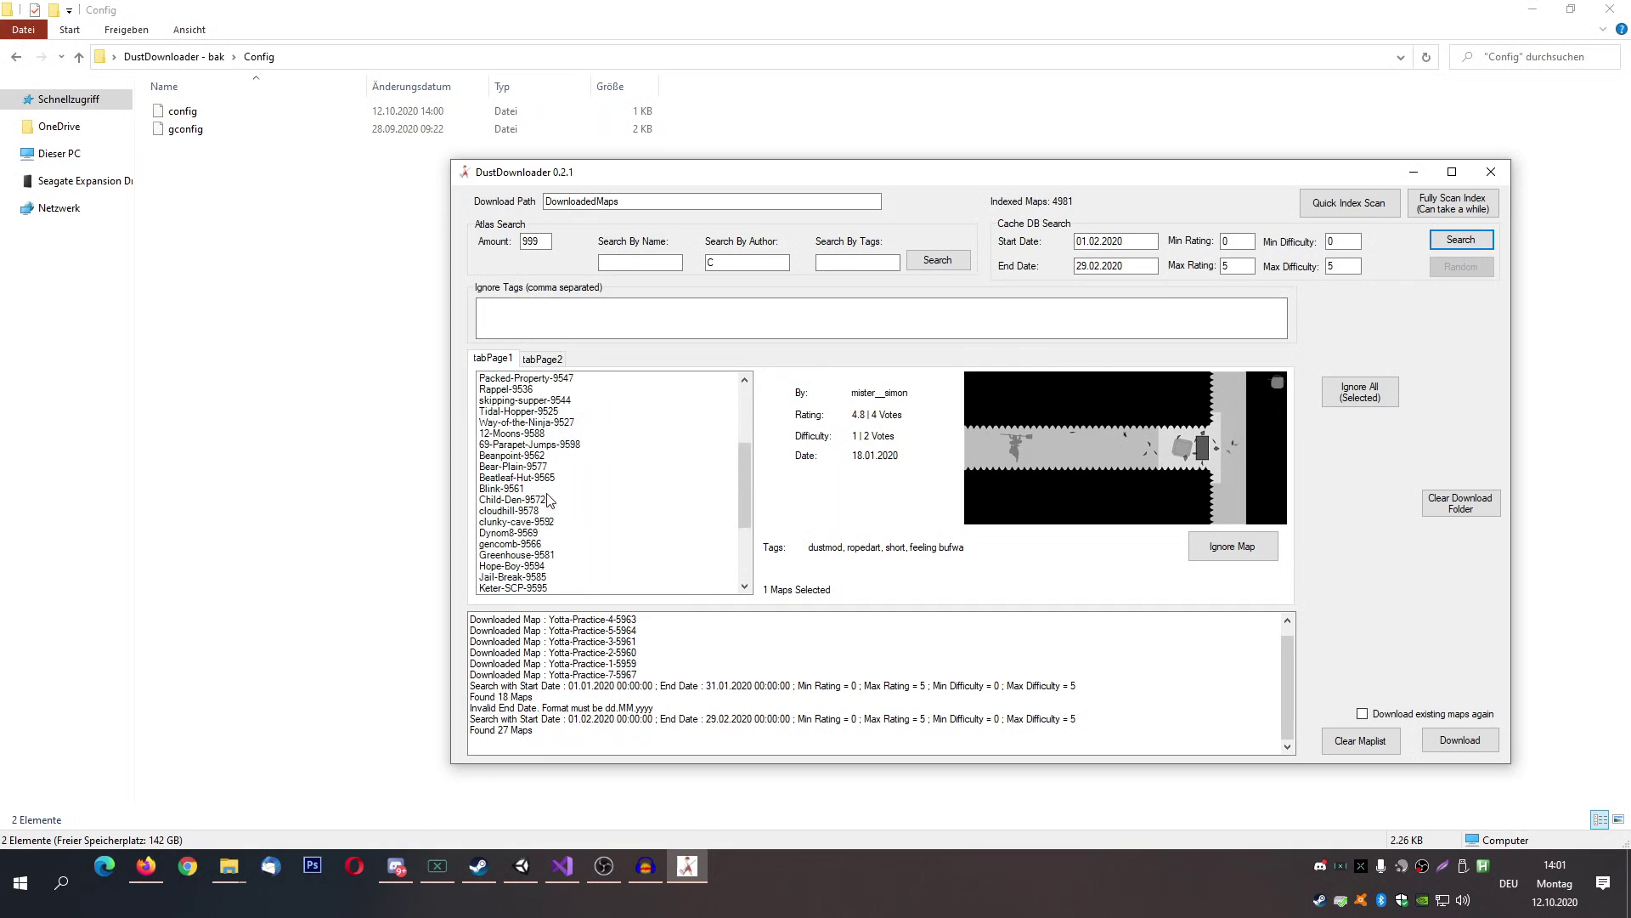
scroll(522, 507, down, 4)
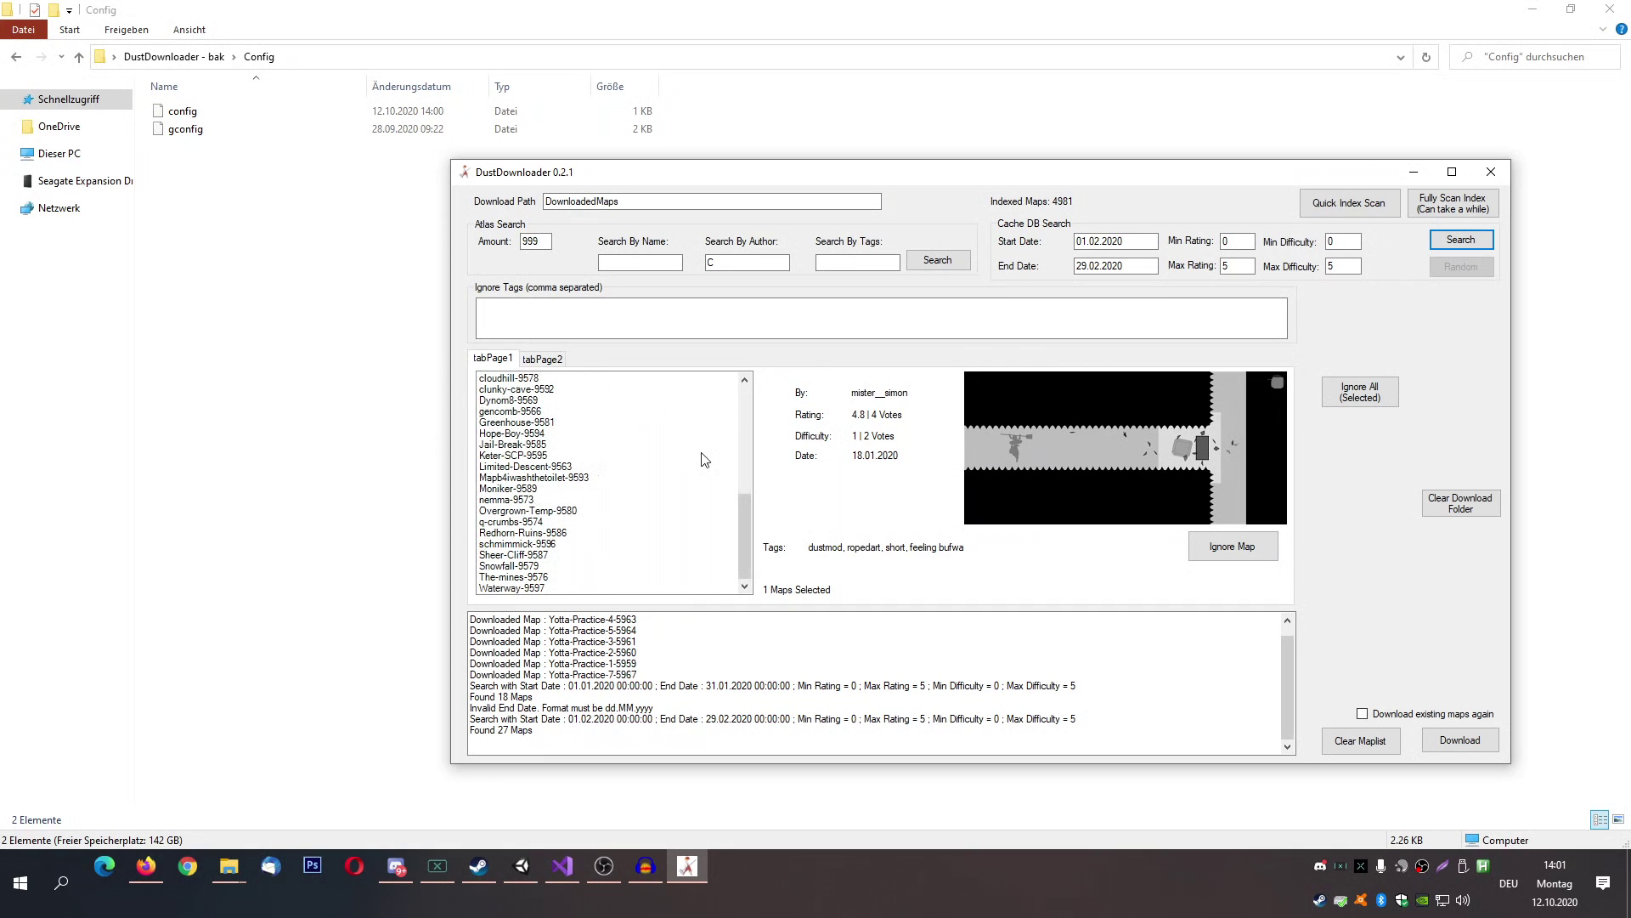
scroll(703, 452, up, 5)
scroll(703, 452, up, 1)
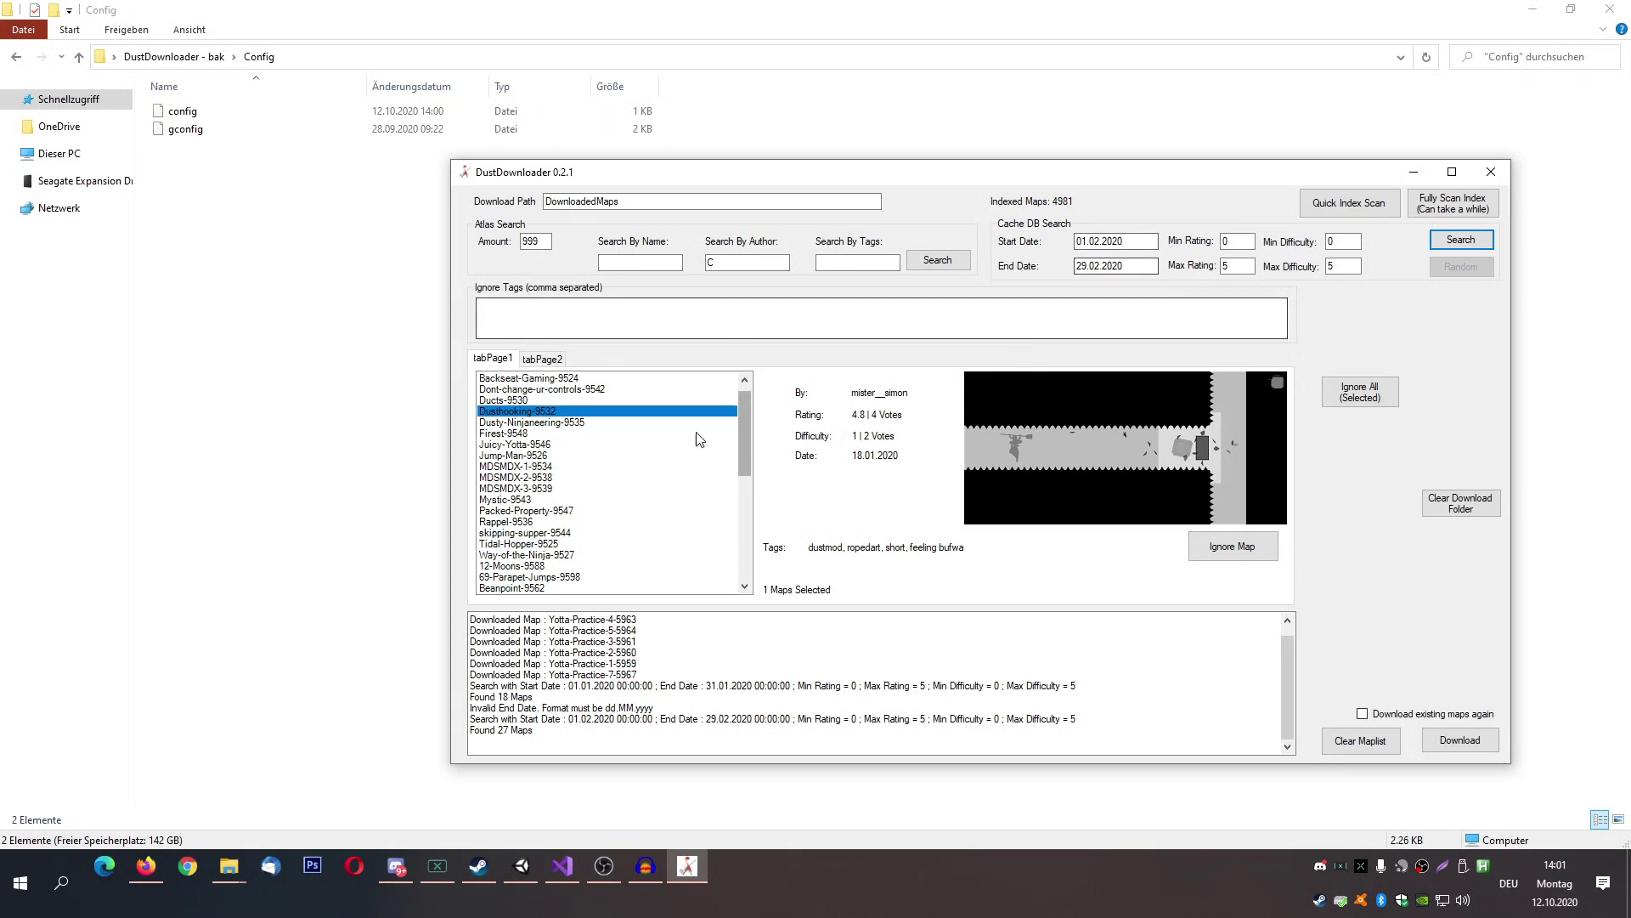
scroll(619, 506, down, 8)
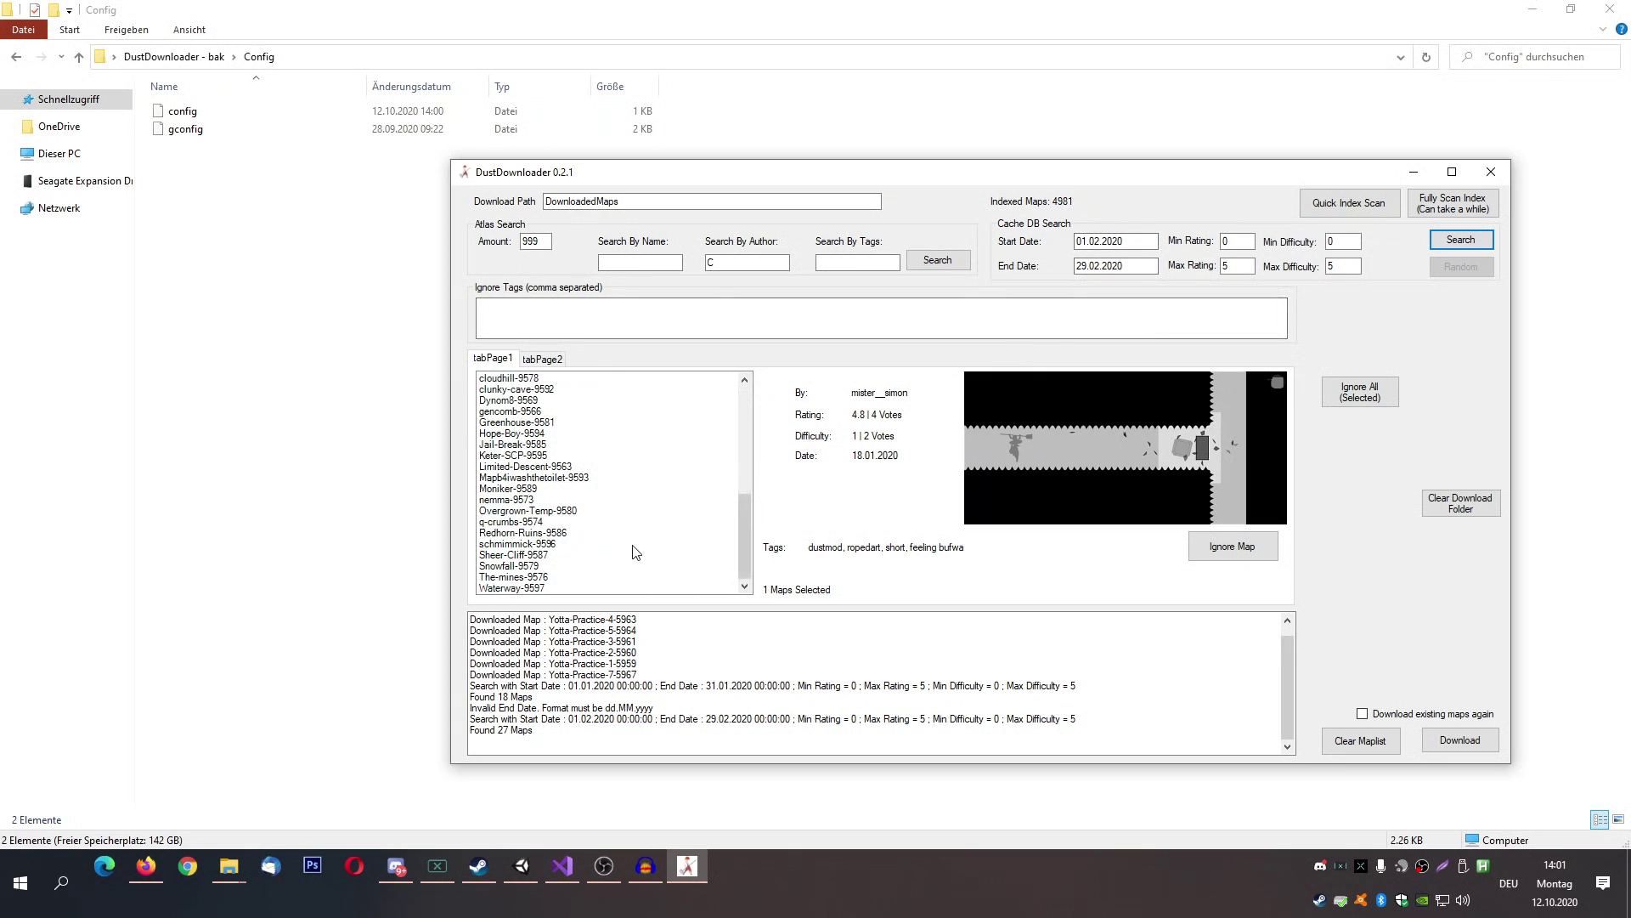
click(700, 445)
key(ctrl+a)
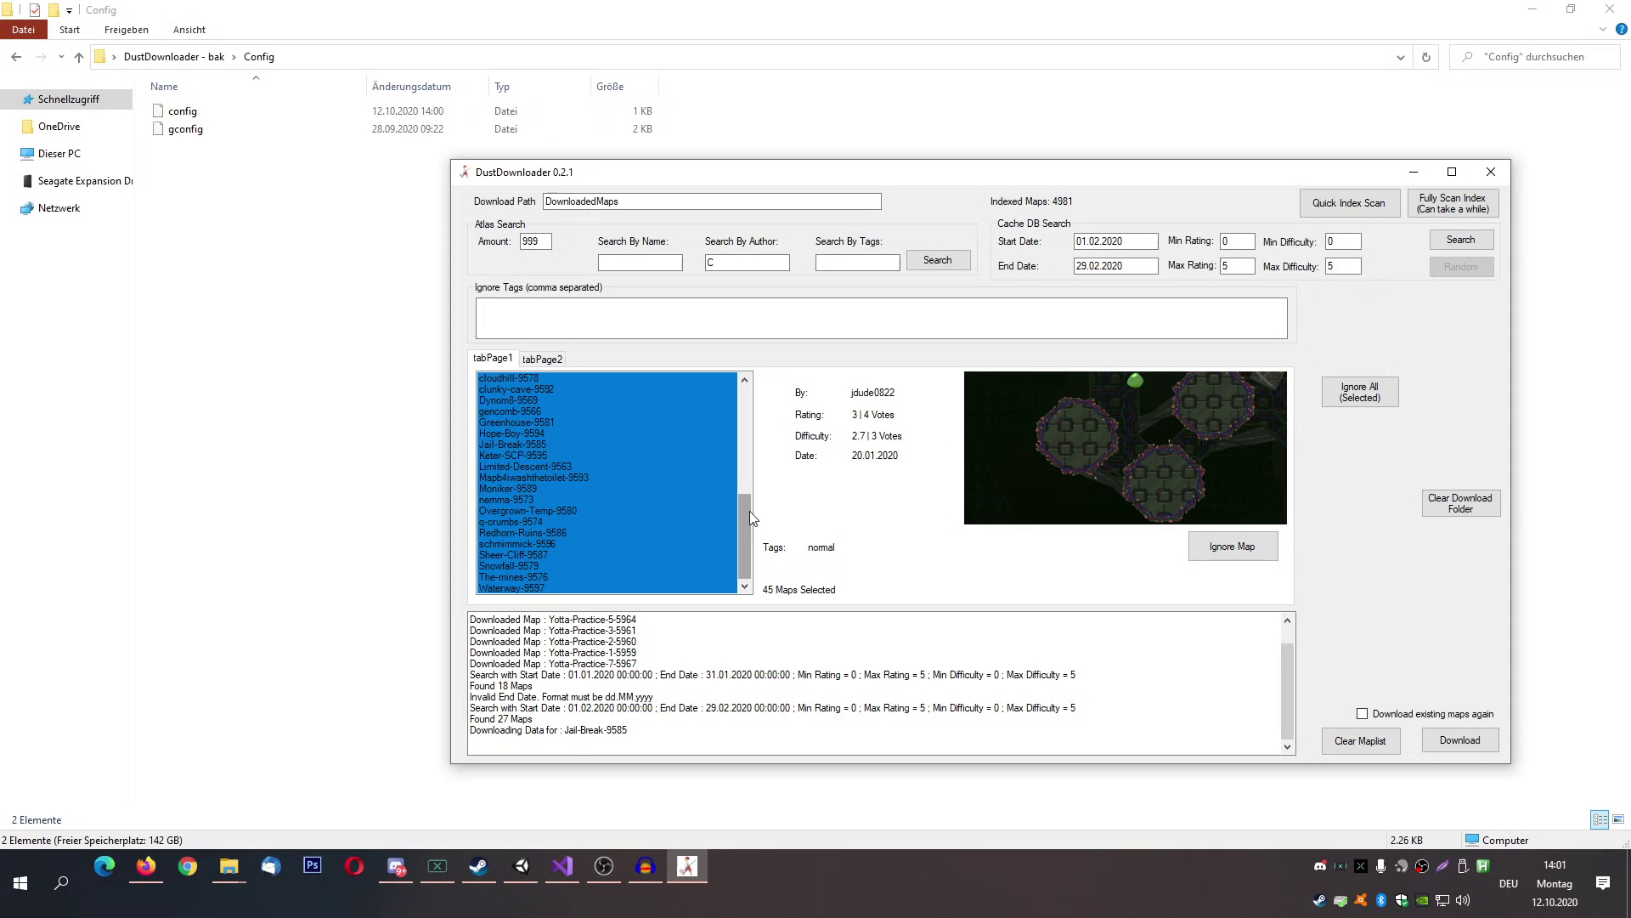
View the details of MDSMDX-1-9534, Rappel-9536 and Way-of-the-Ninja-9527, repositioning the downloader window
scroll(575, 479, up, 8)
click(574, 479)
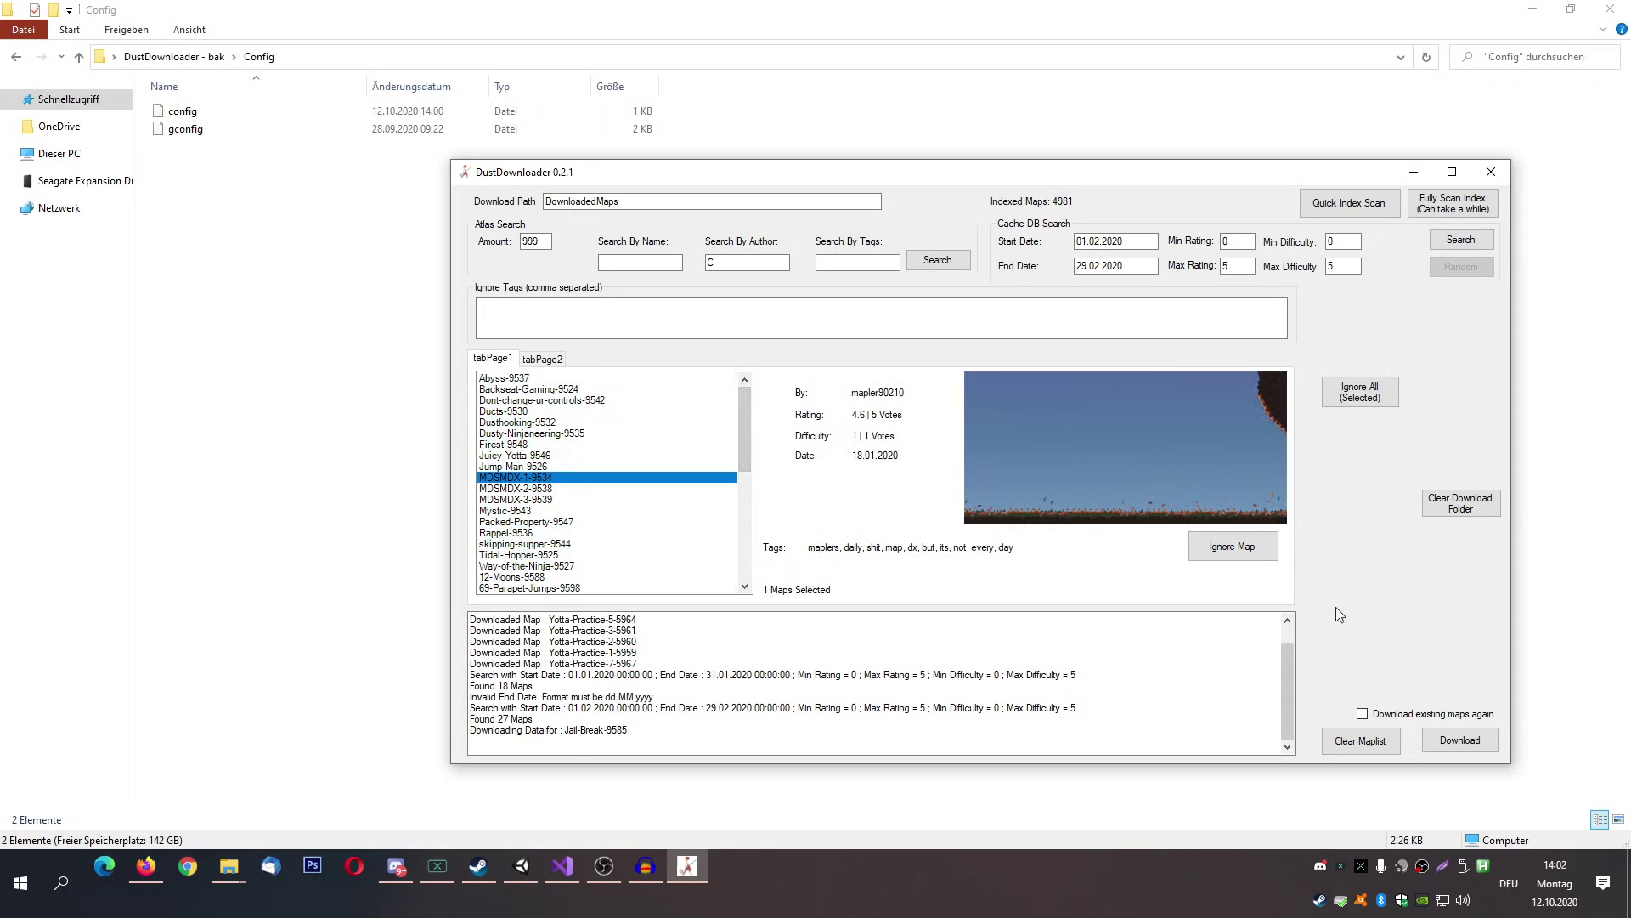
click(566, 534)
scroll(566, 543, down, 5)
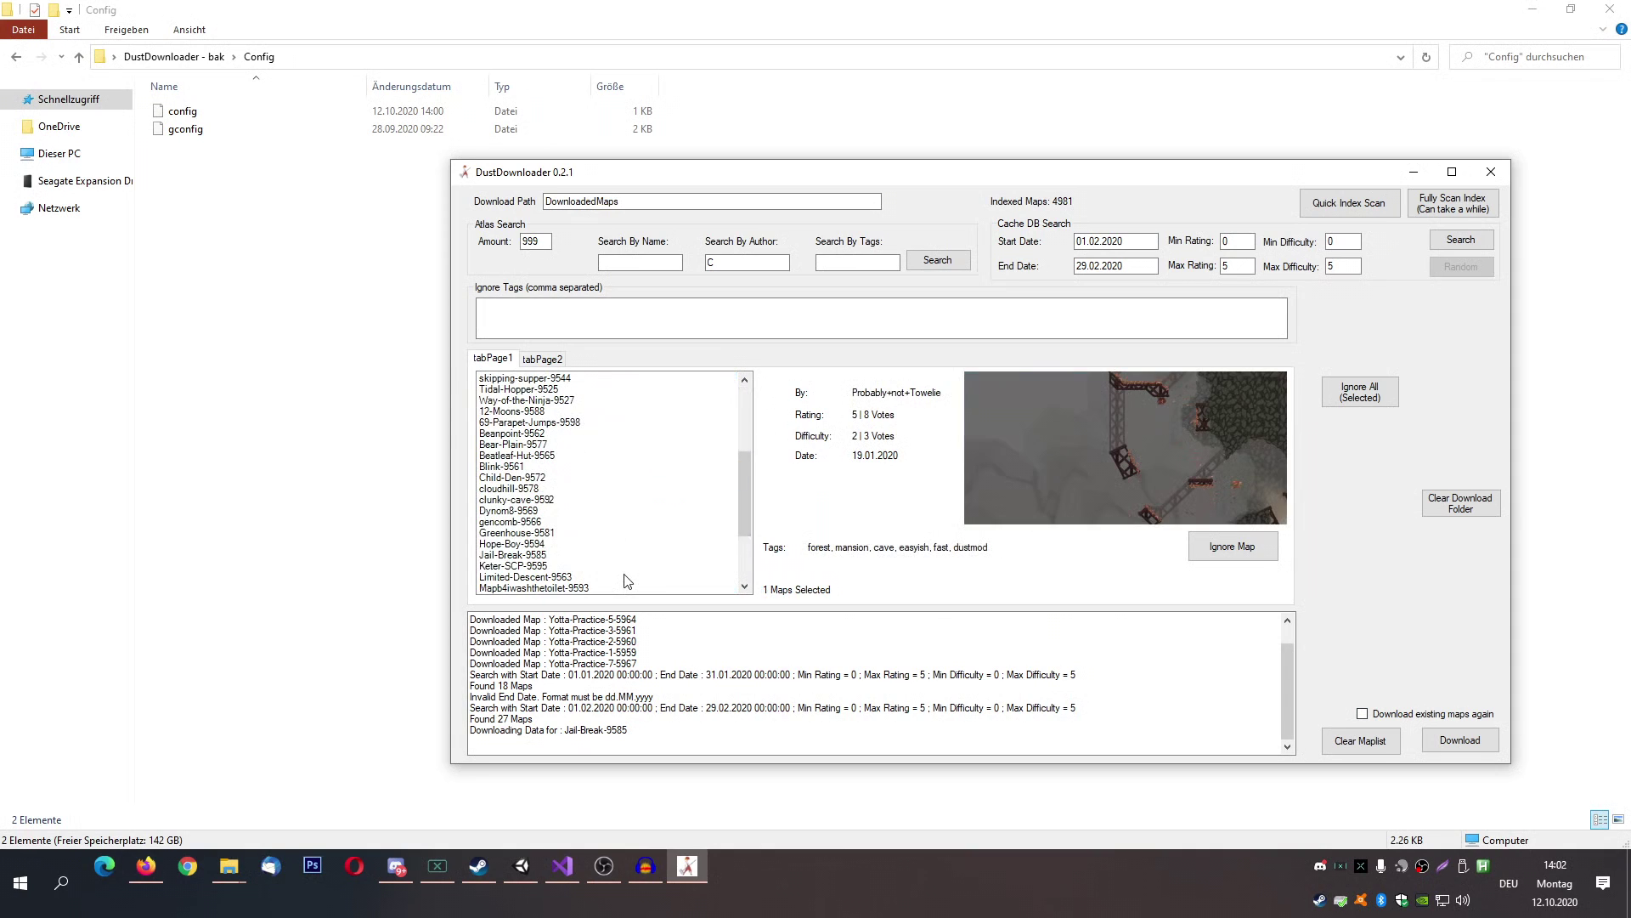
key(Down)
key(Down)
key(Down)
key(Down)
key(Down)
key(Down)
key(Down)
key(Down)
key(Down)
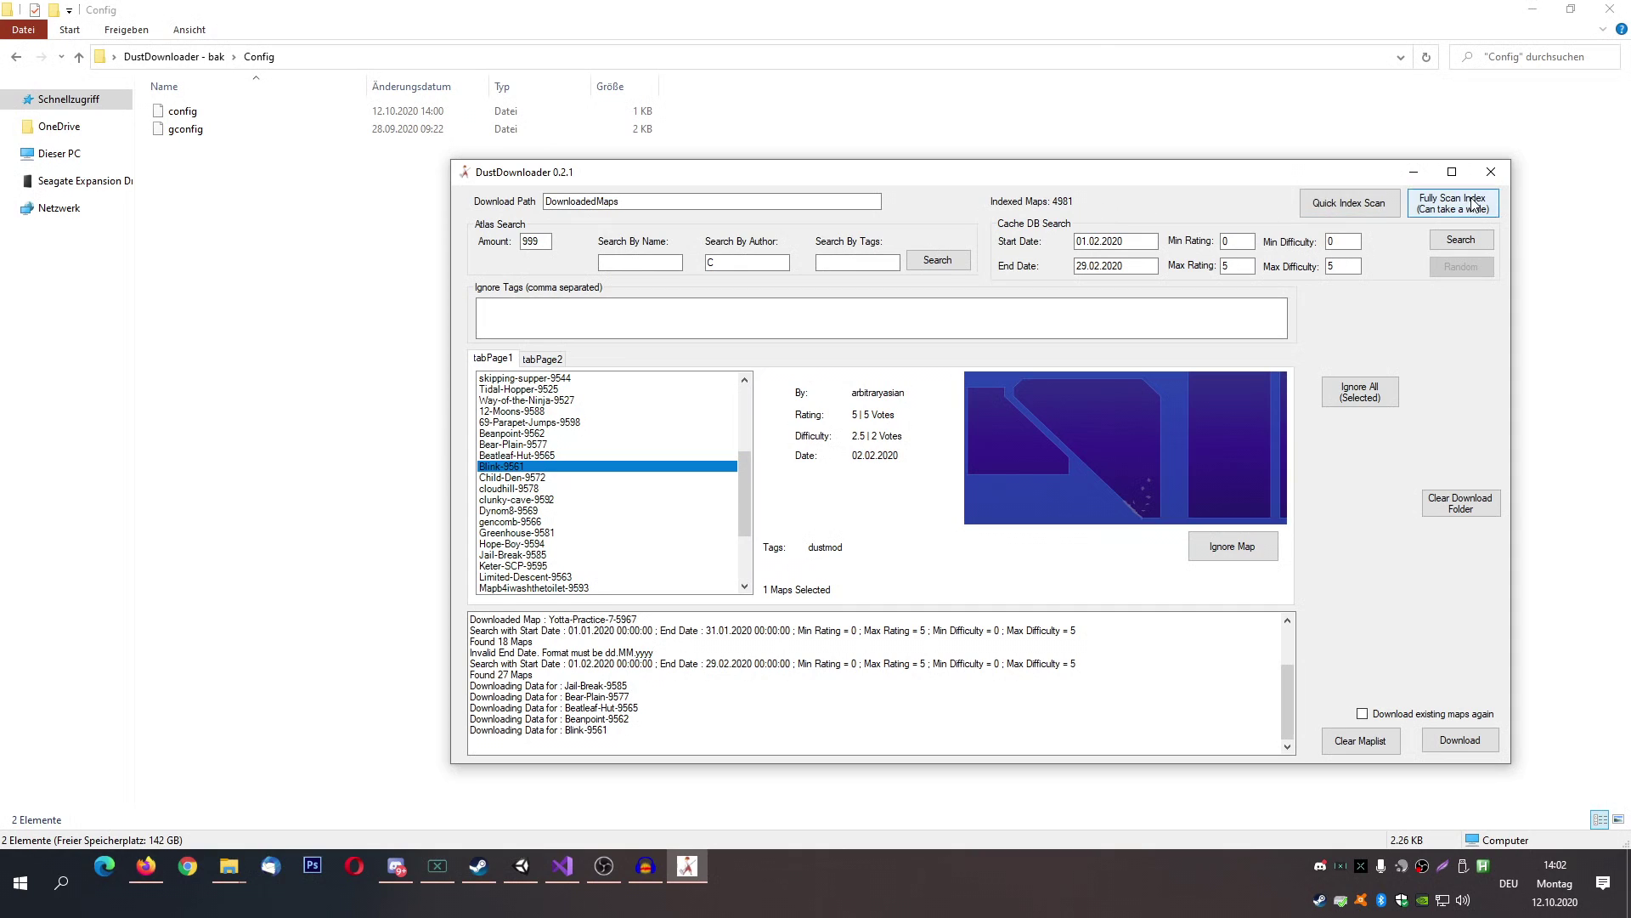
drag(1337, 178, 1327, 172)
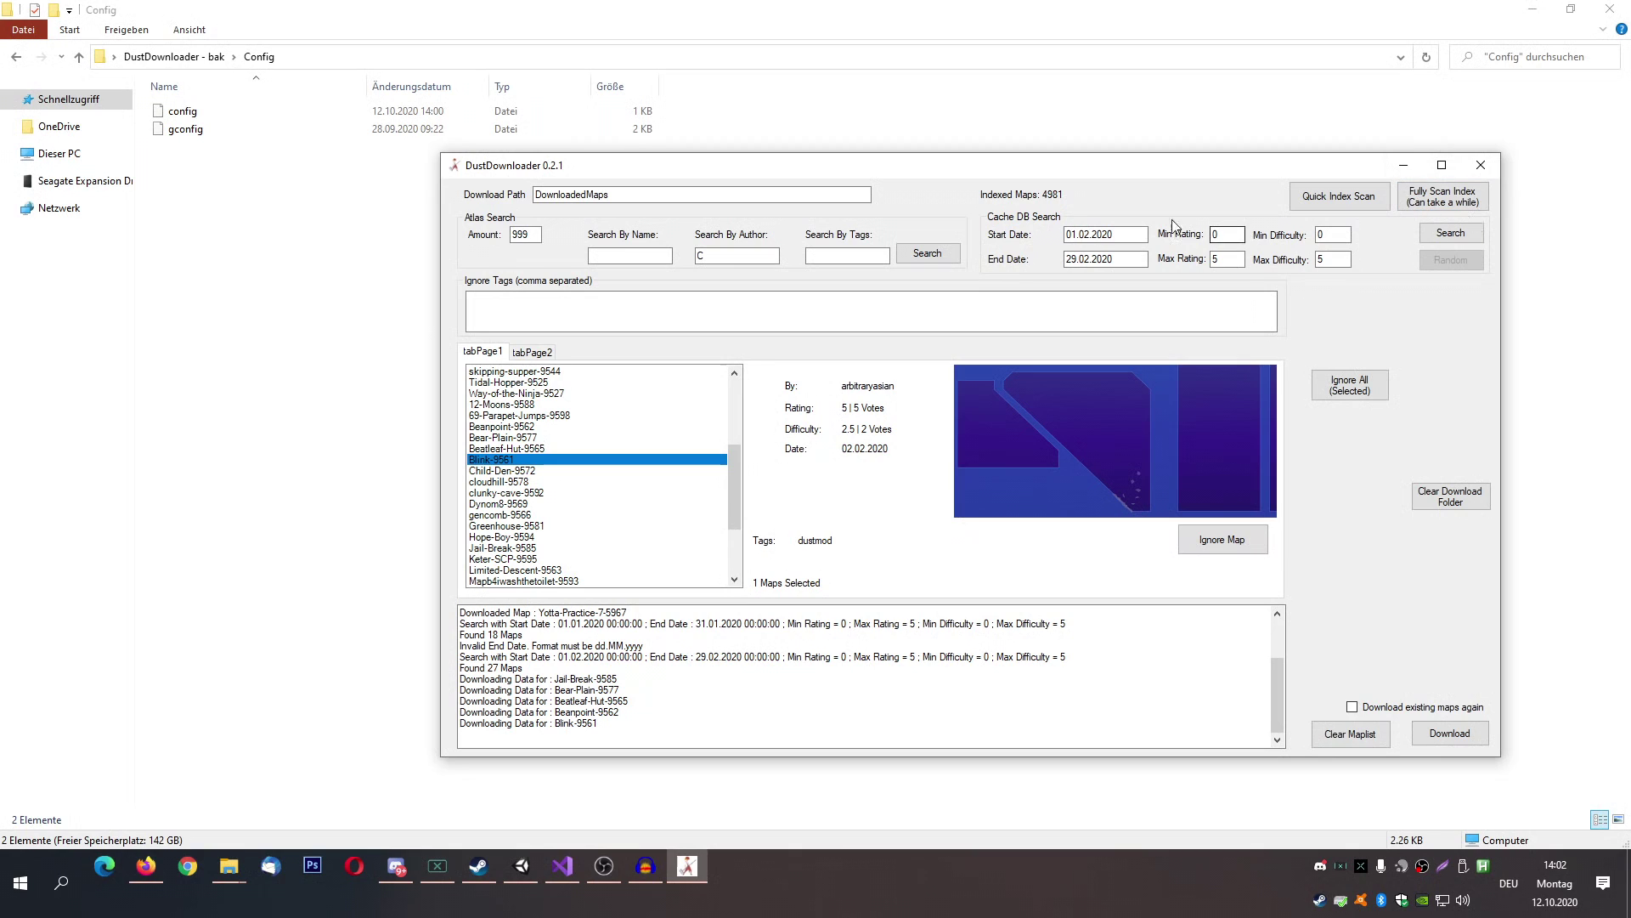
drag(1180, 175, 1160, 191)
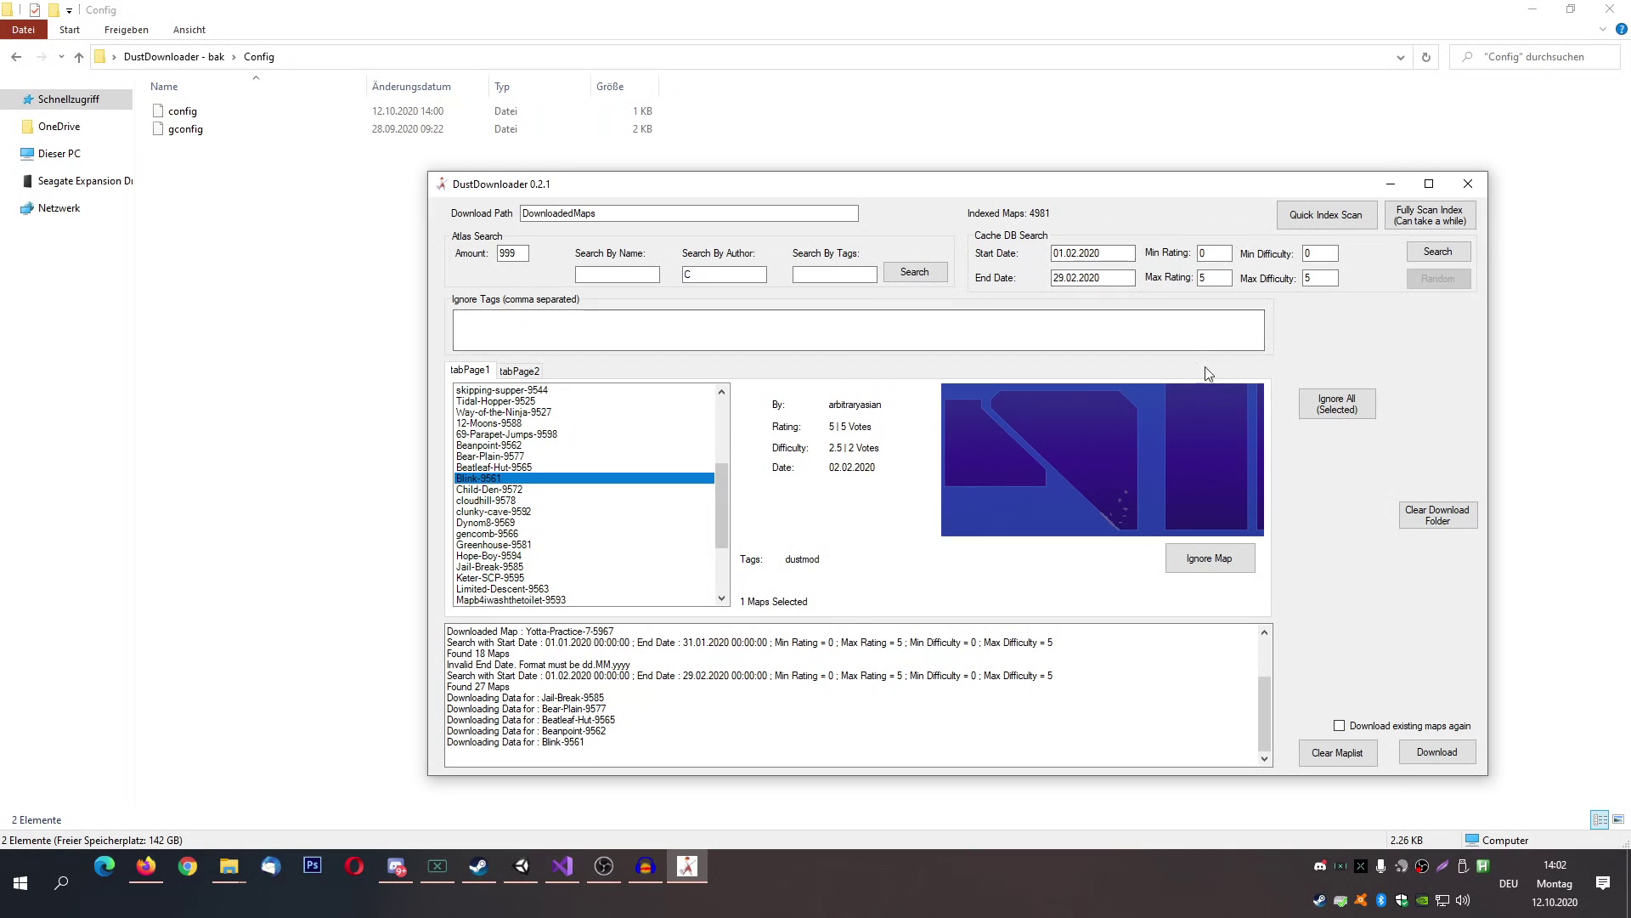
drag(721, 488, 736, 418)
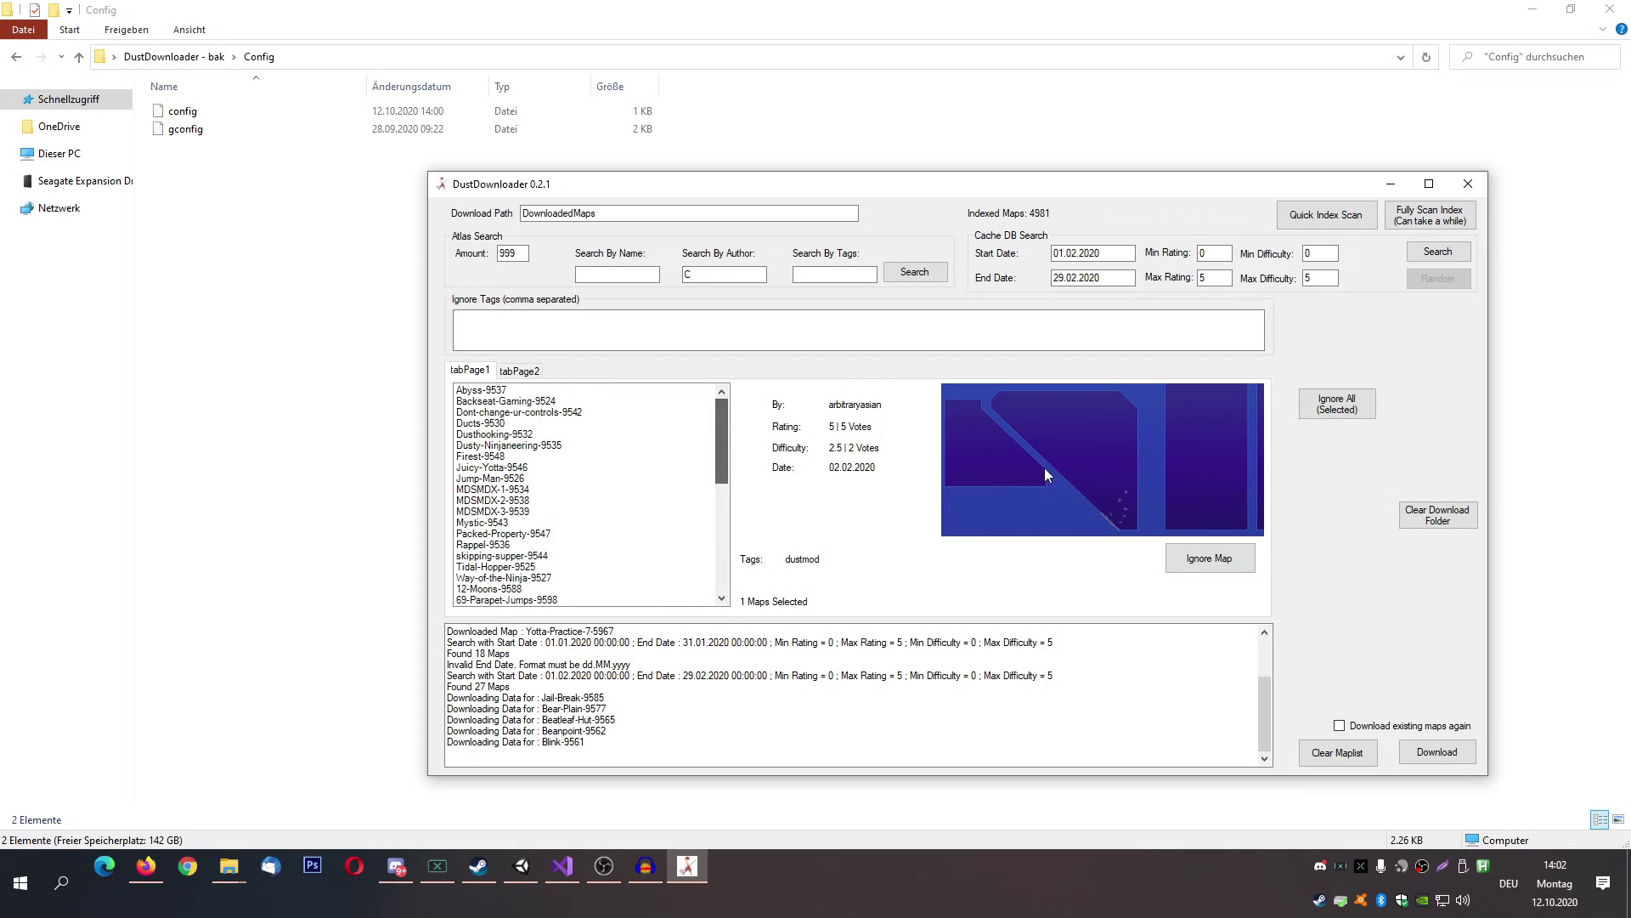
Open the DownloadedMaps folder in the file browser, then return to the downloader
click(1436, 517)
click(179, 57)
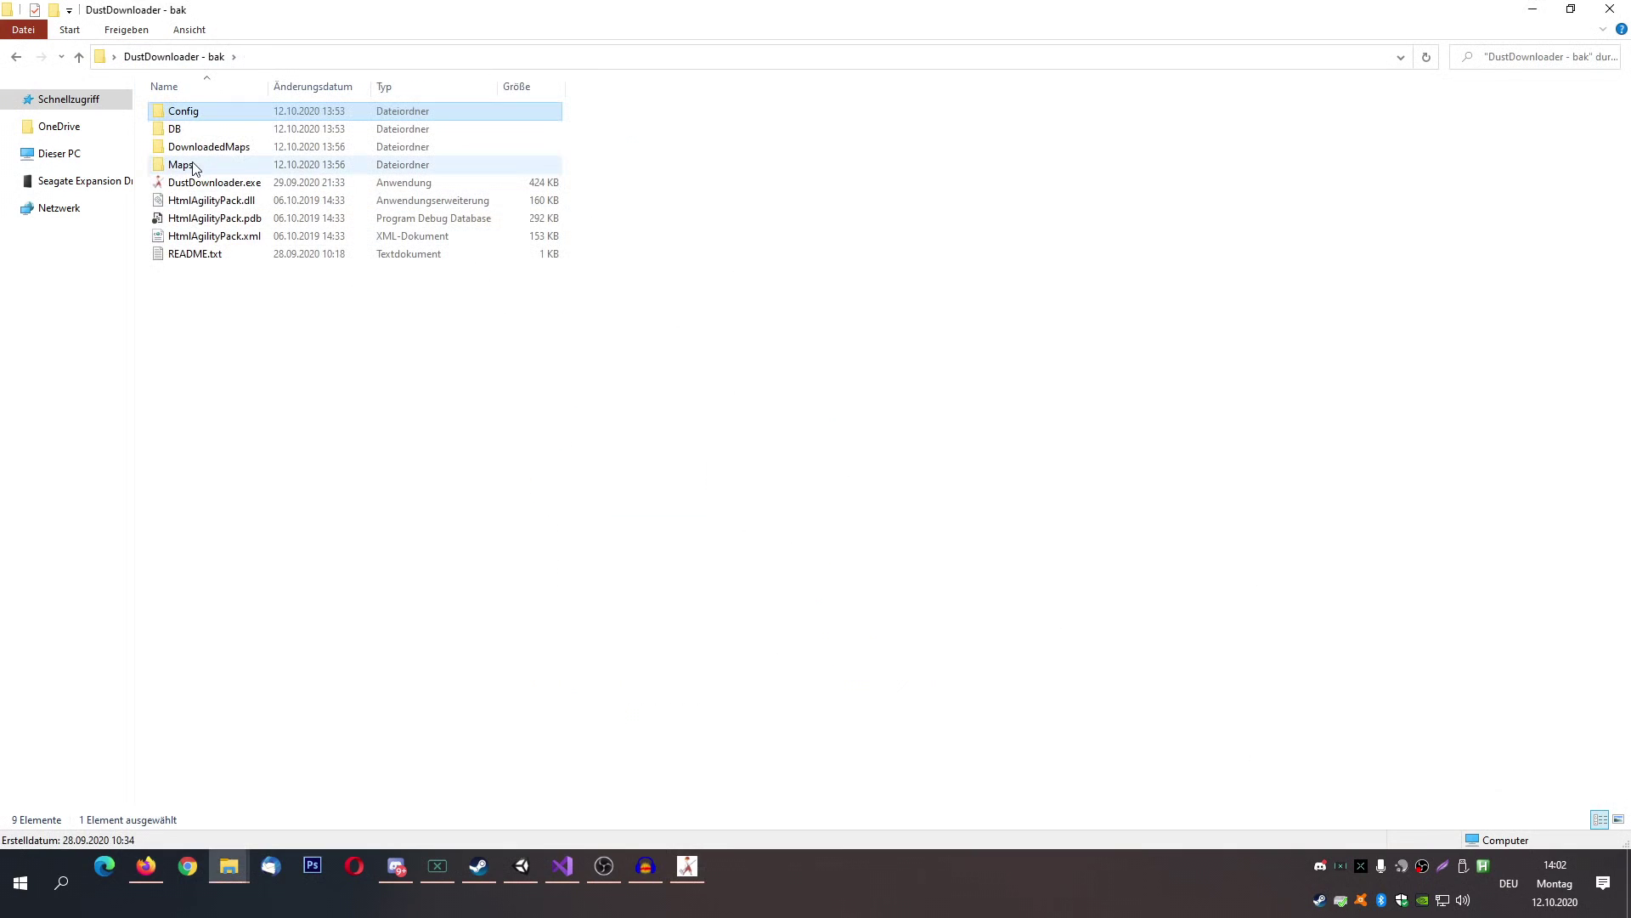
double_click(195, 150)
key(alt+Tab)
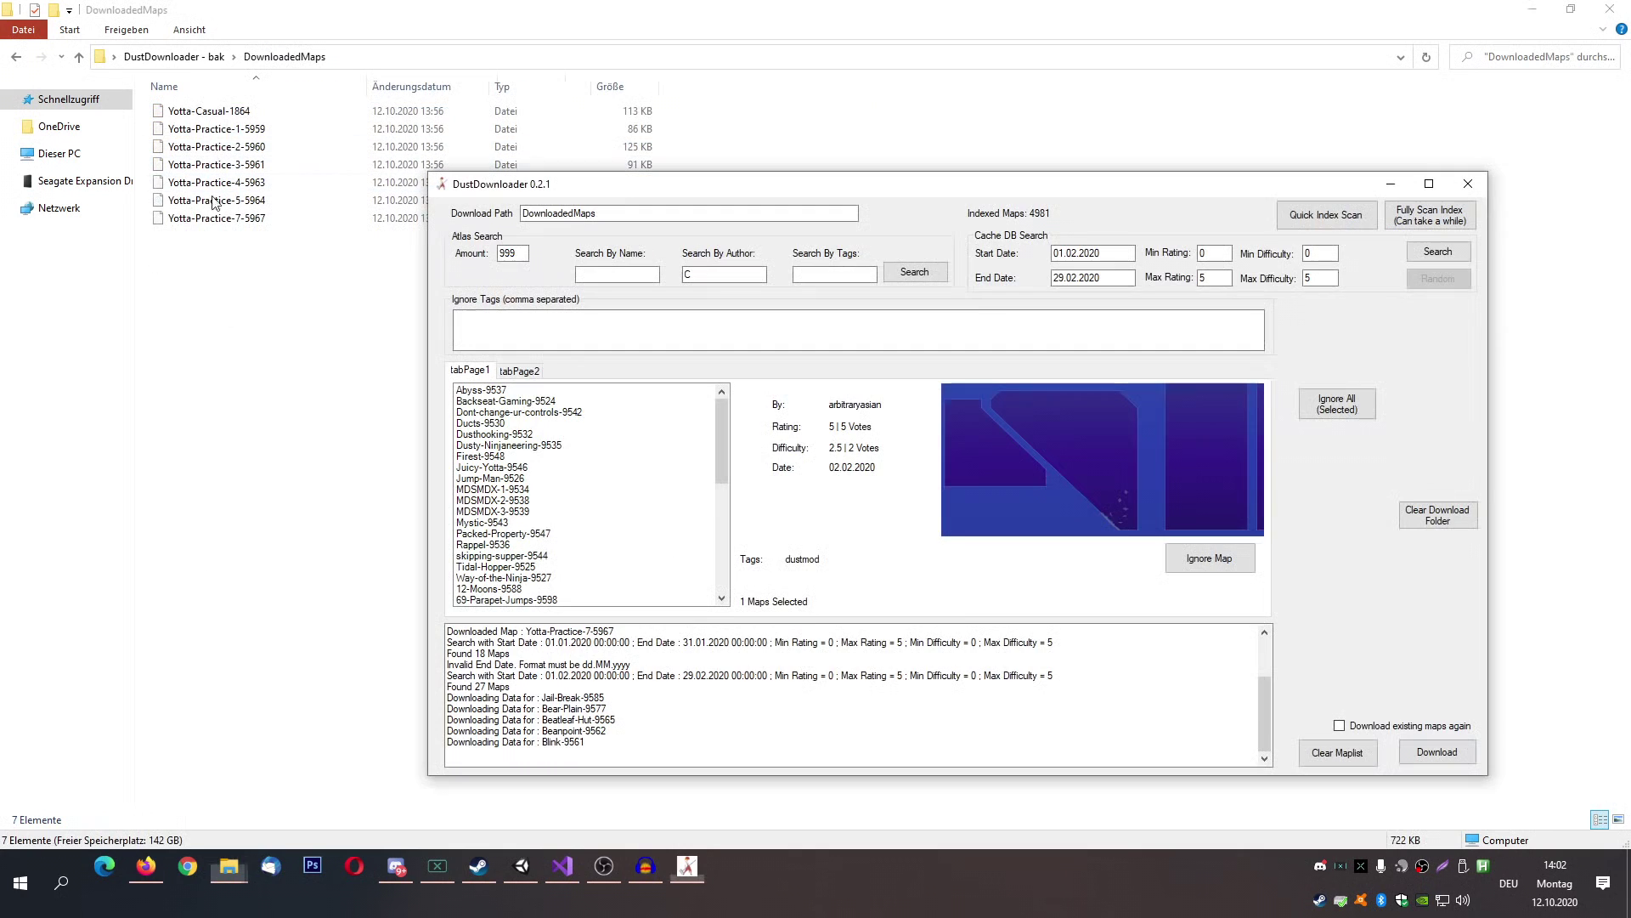
Clear the download folder, deleting its seven maps
click(1428, 522)
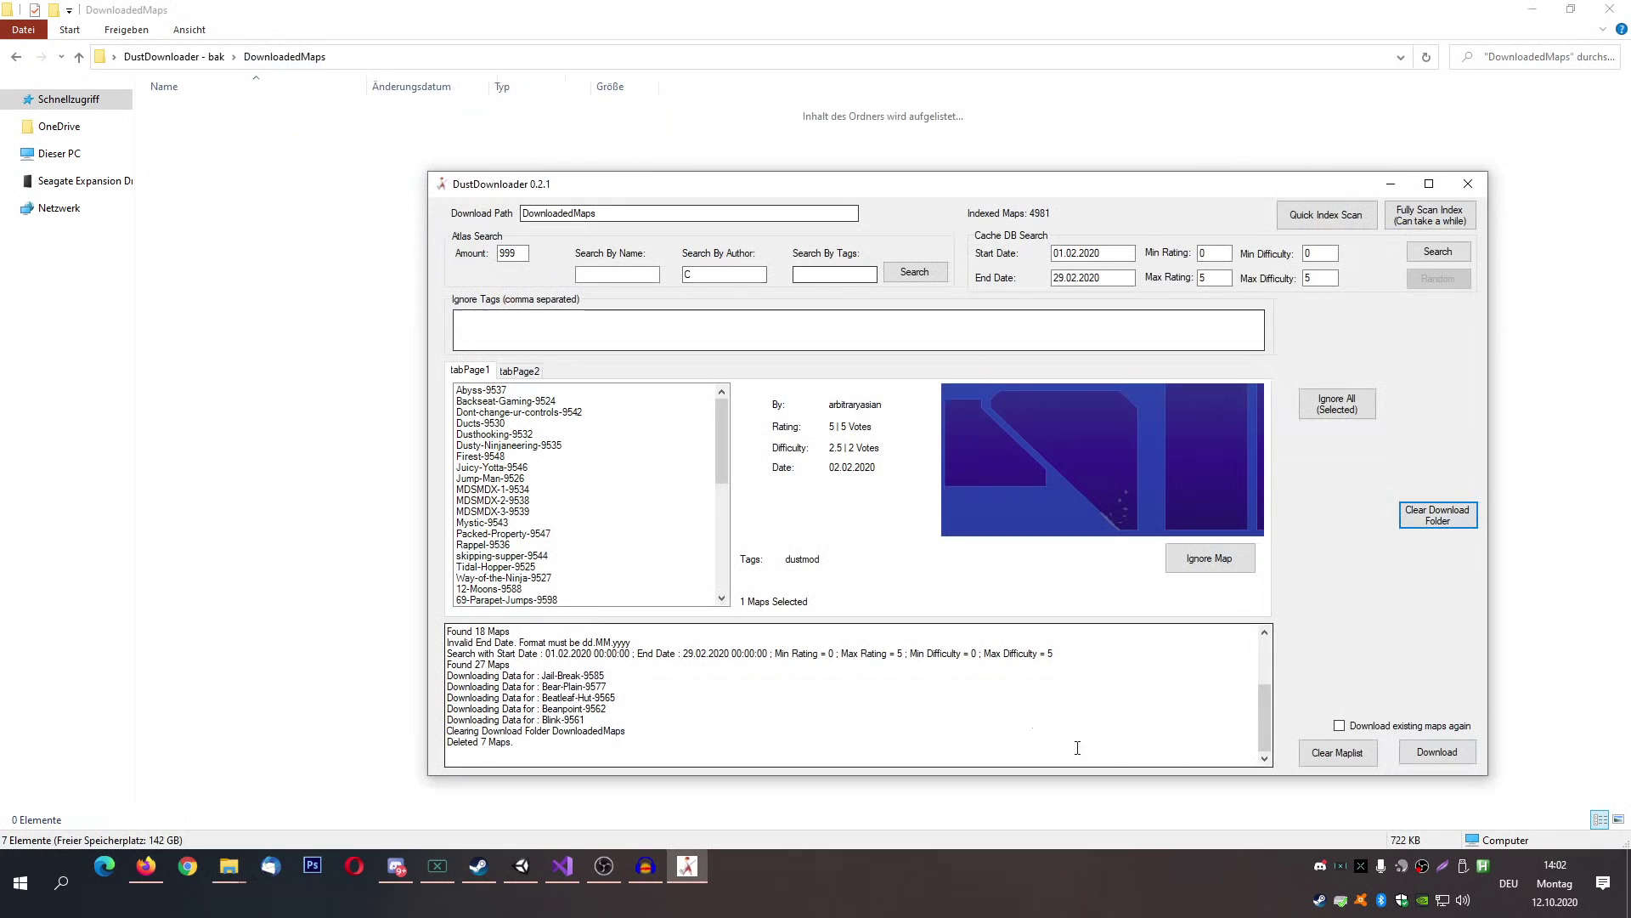
key(Tab)
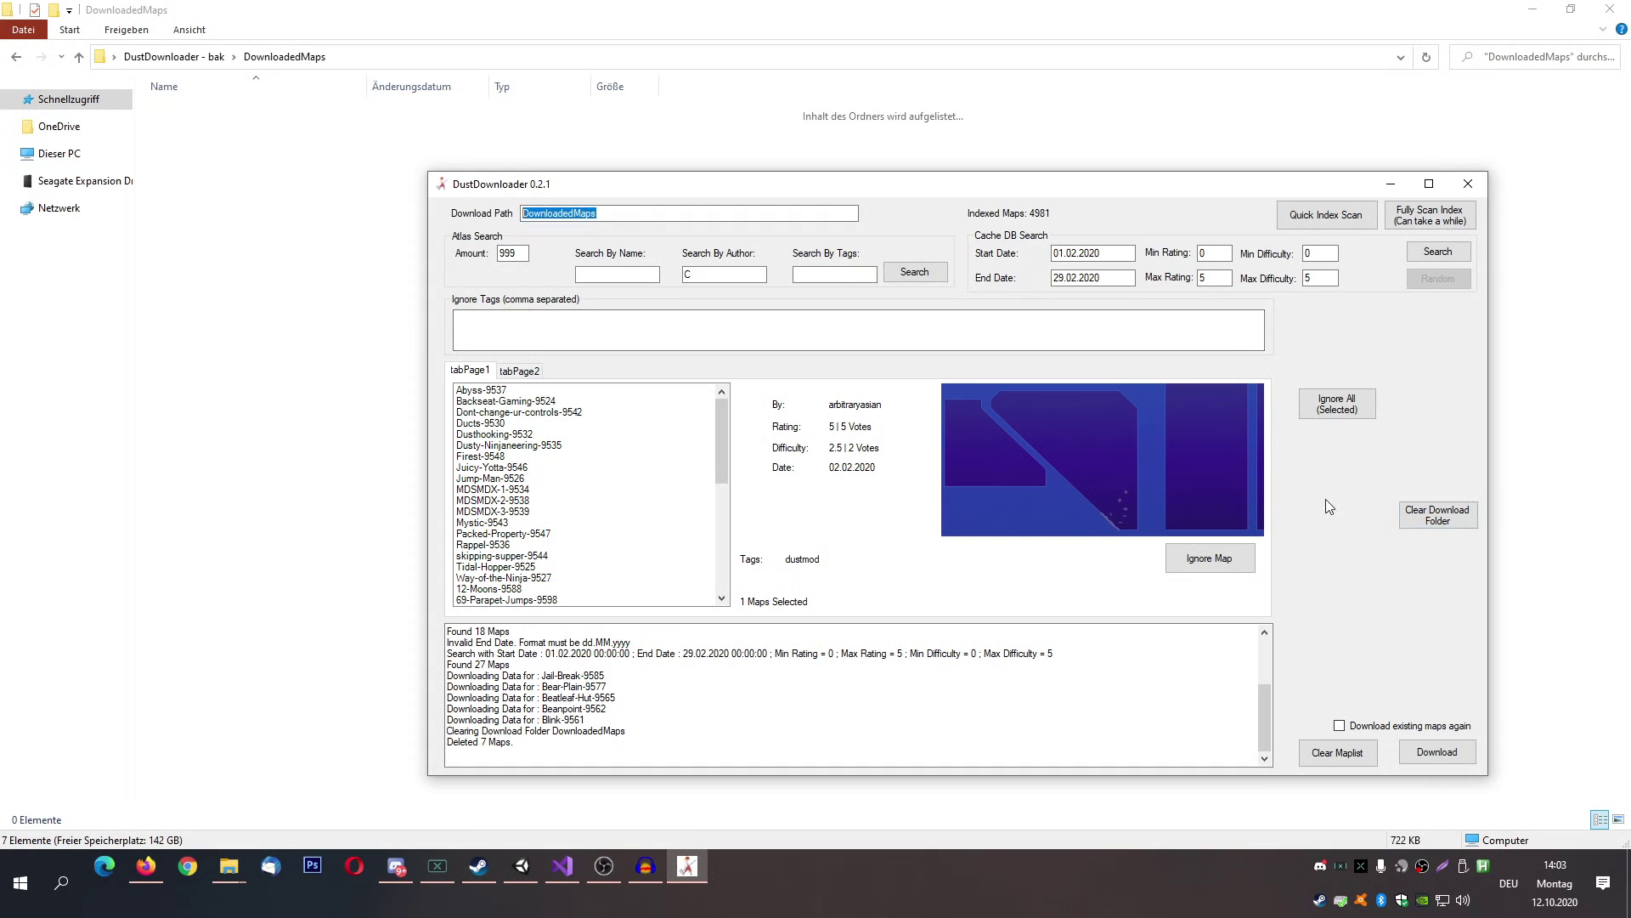
mouse_move(1112, 198)
mouse_down()
mouse_move(1195, 214)
mouse_move(1082, 201)
mouse_up()
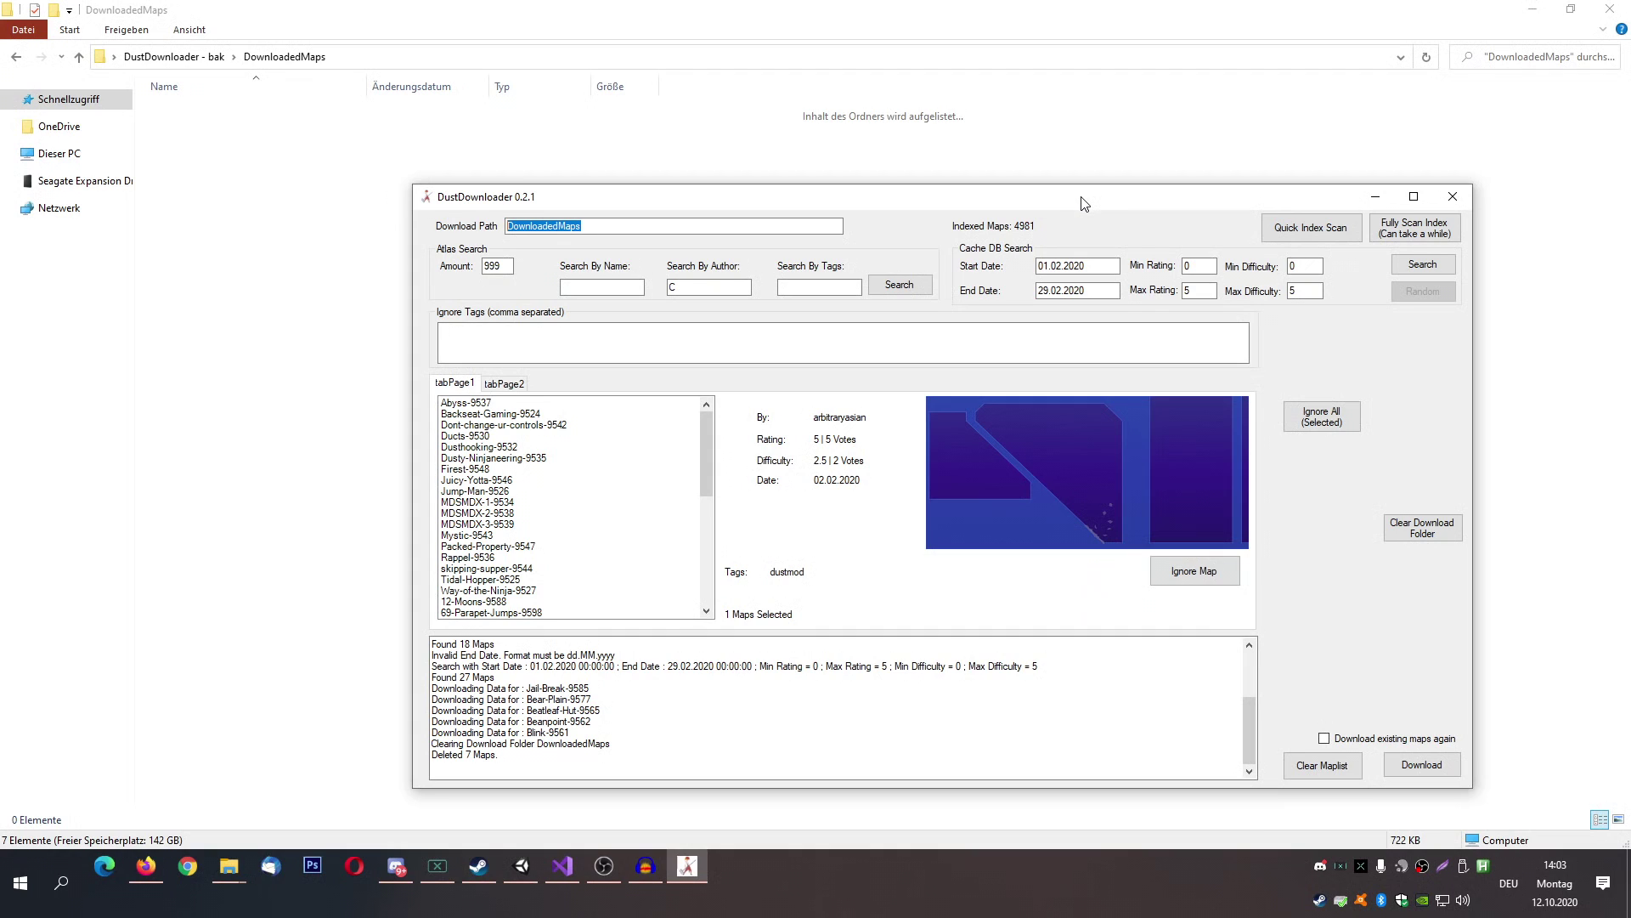
drag(1082, 201, 1183, 180)
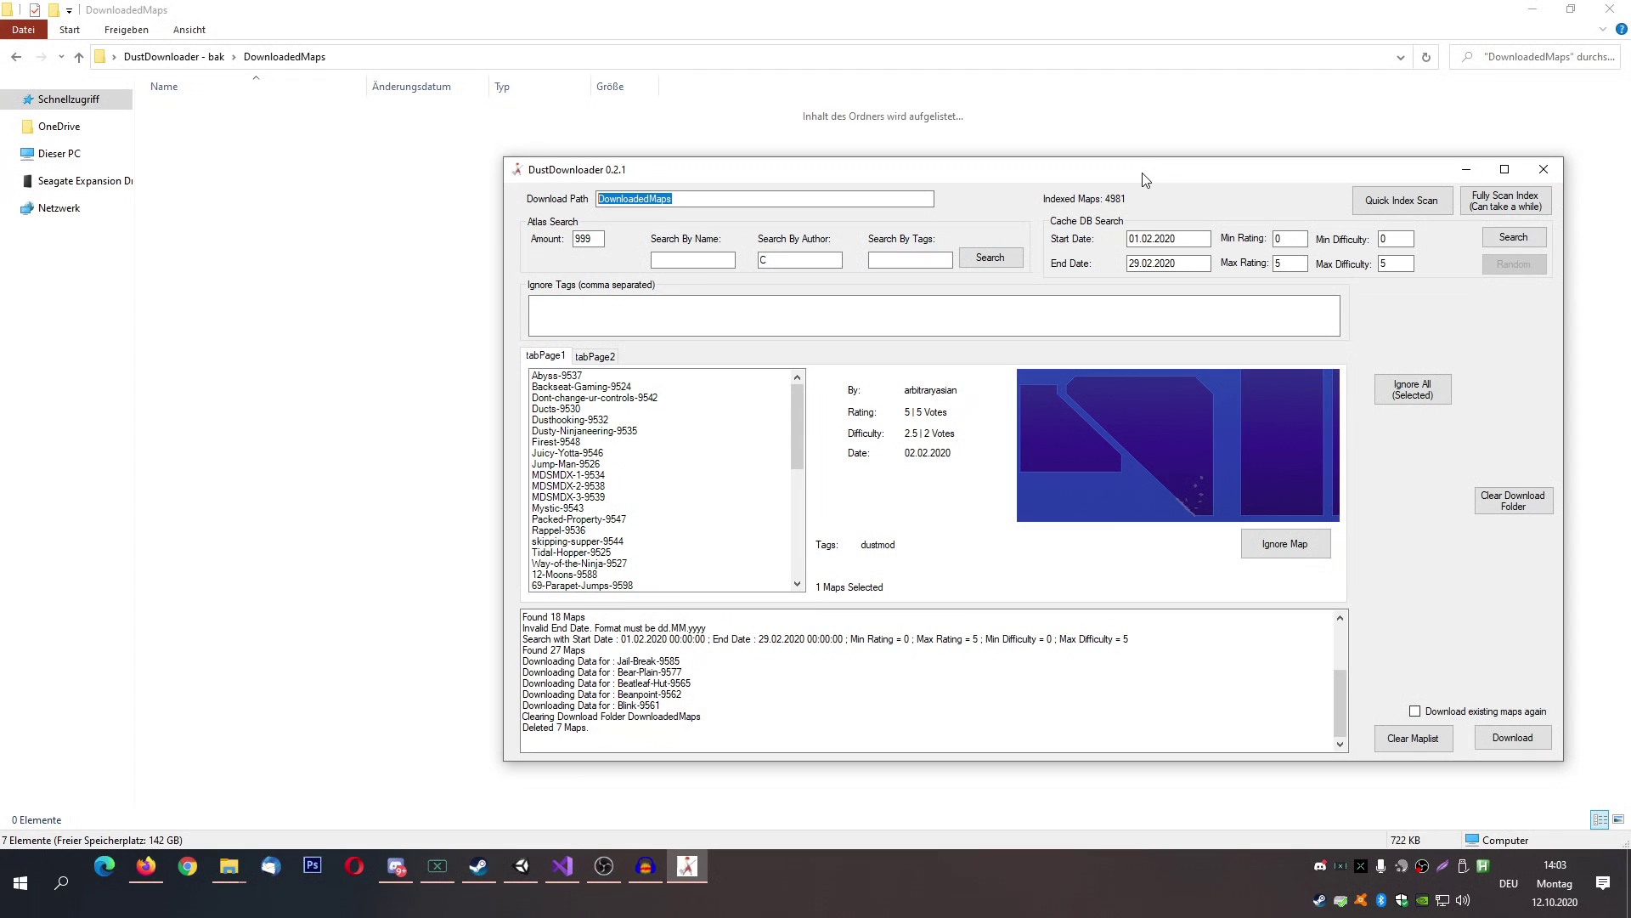
drag(1145, 179, 1099, 177)
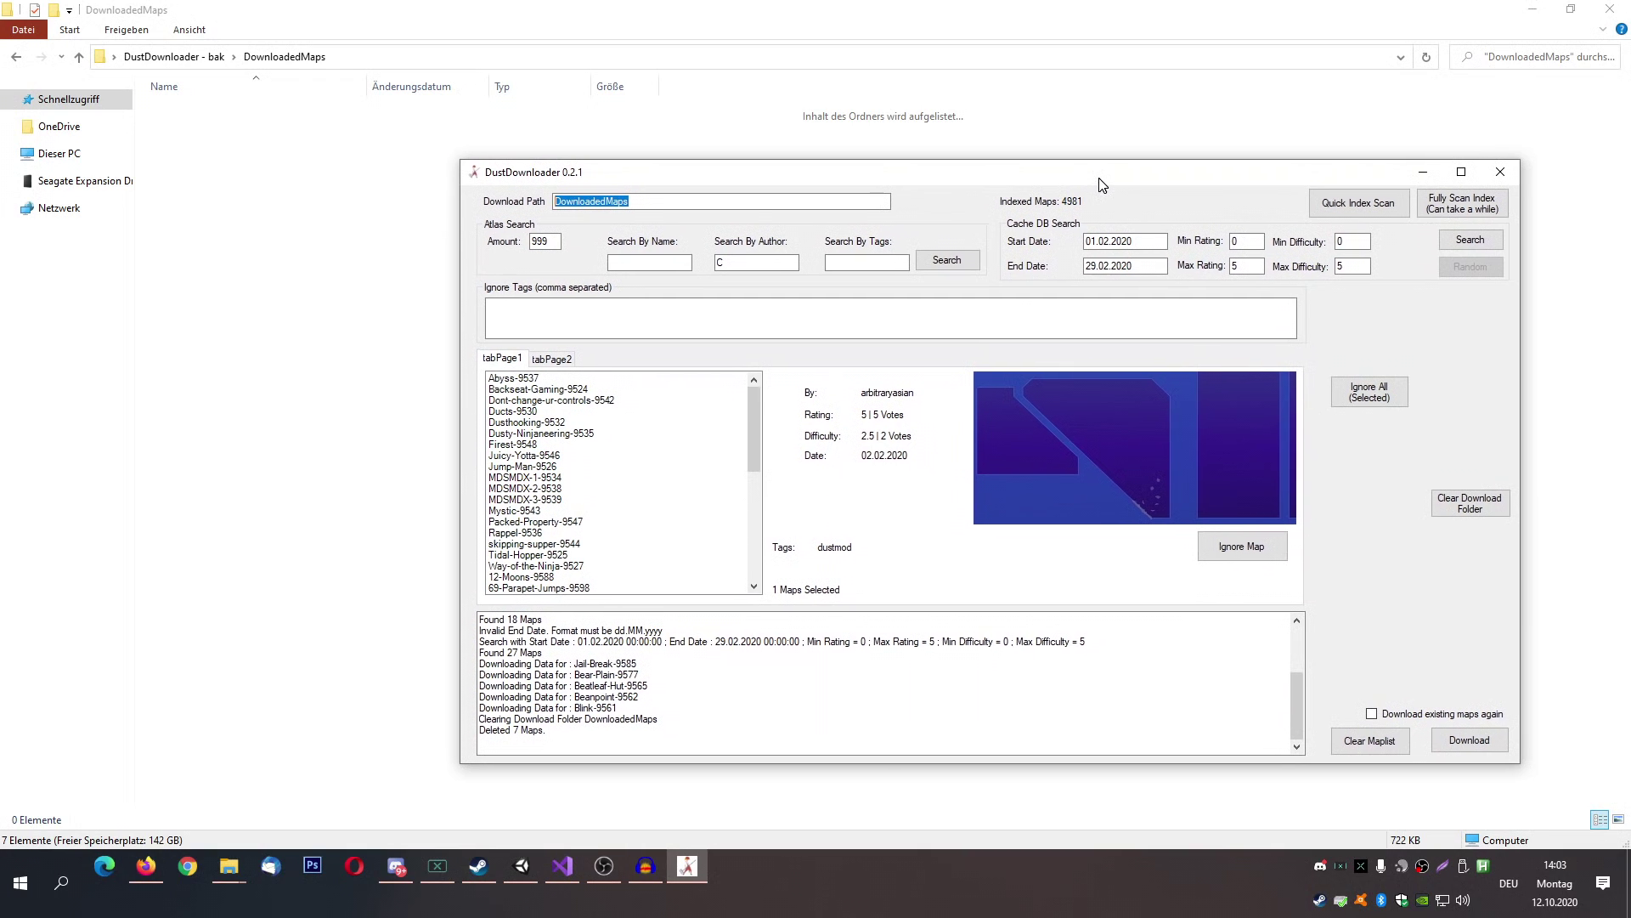